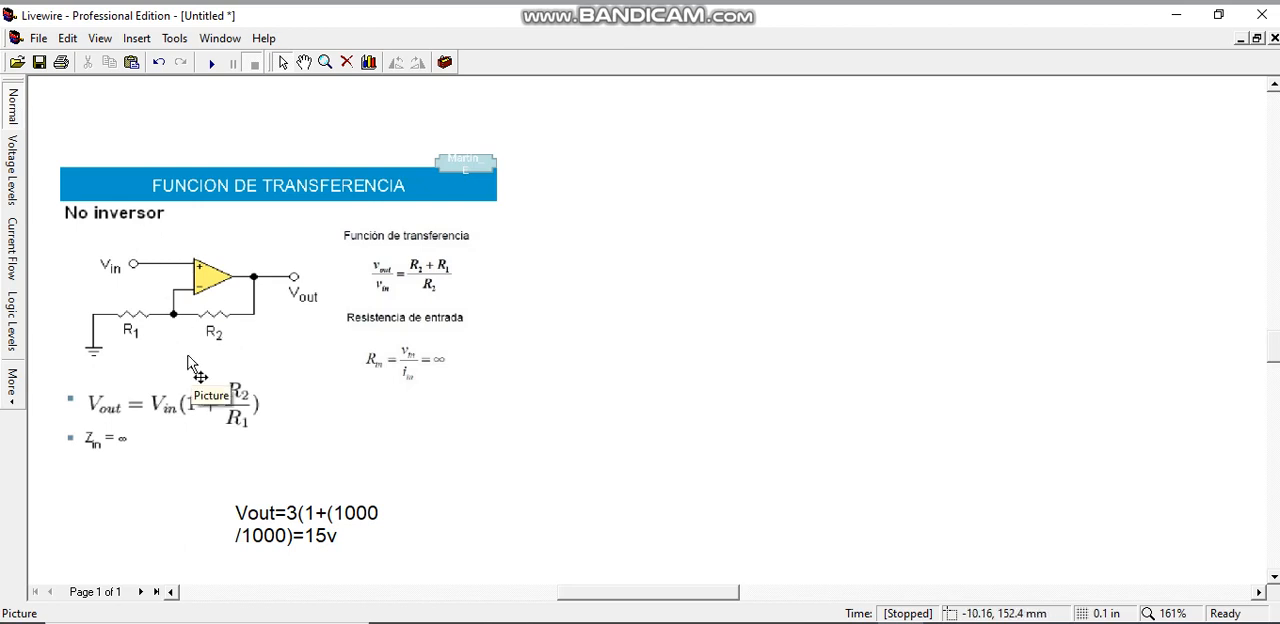
Erase the whole Vout calculation text below the transfer function picture
click(336, 535)
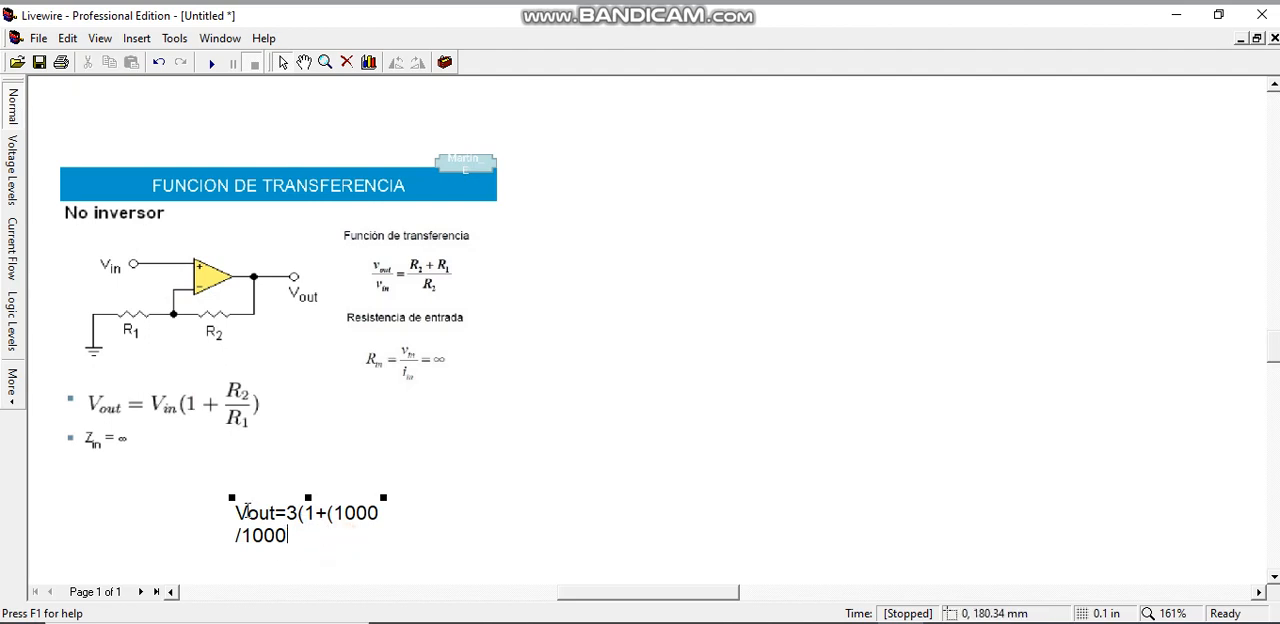
key(BackSpace)
key(BackSpace)
key(BackSpace)
key(BackSpace)
key(BackSpace)
key(BackSpace)
key(BackSpace)
key(BackSpace)
key(BackSpace)
key(BackSpace)
key(BackSpace)
key(BackSpace)
key(BackSpace)
key(BackSpace)
key(BackSpace)
key(BackSpace)
key(BackSpace)
key(BackSpace)
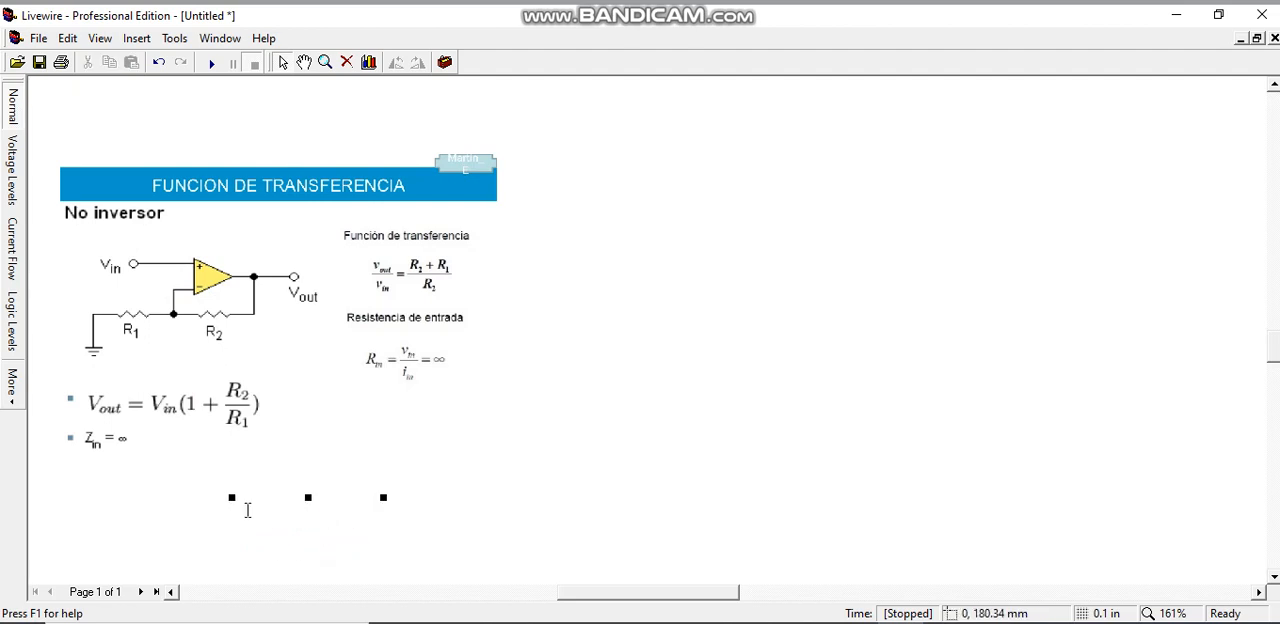
click(554, 474)
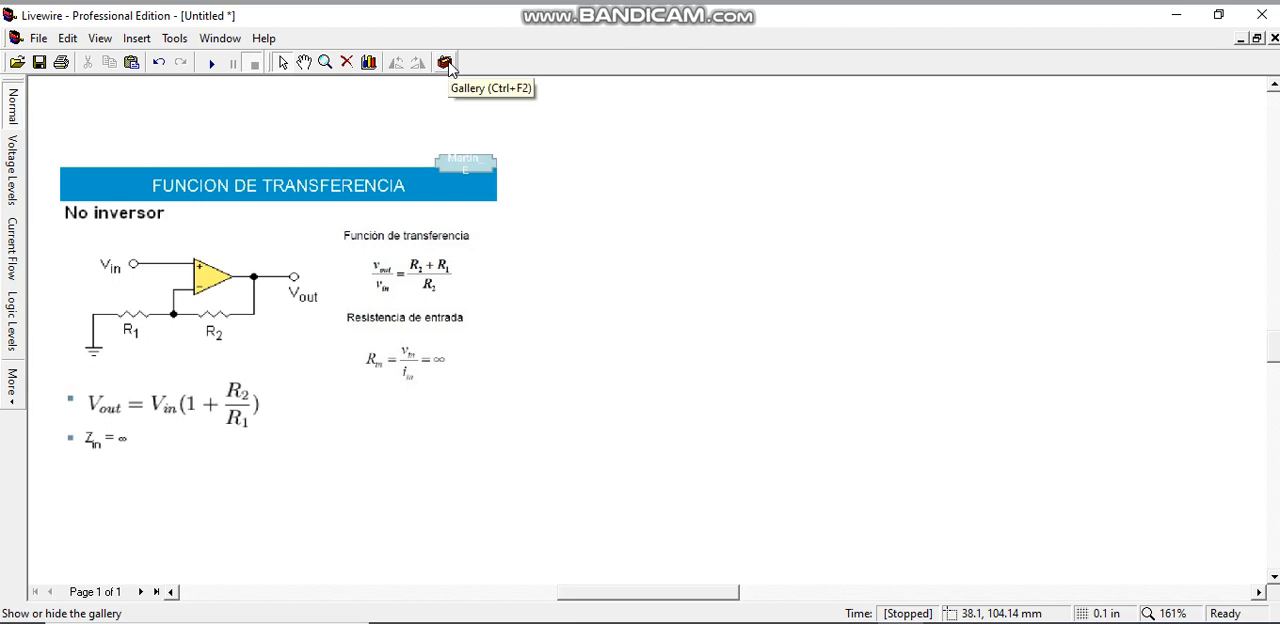
Place an Operational Amplifier from the Integrated Circuits gallery in the empty area beside the transfer function picture
click(446, 63)
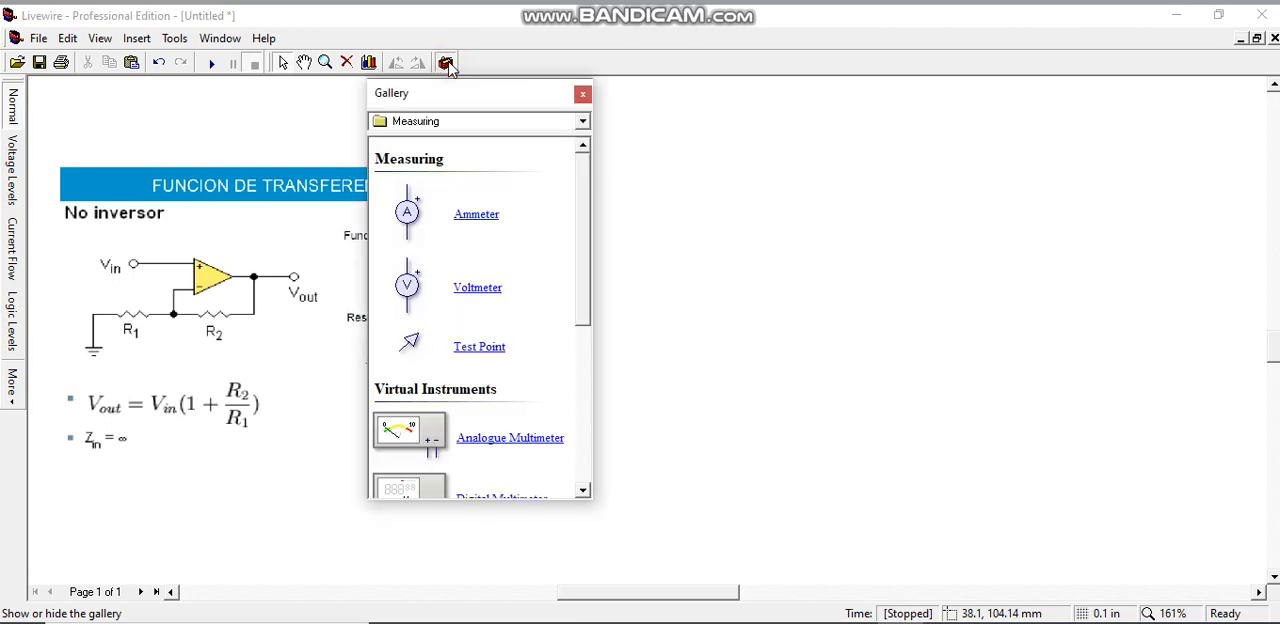
click(583, 121)
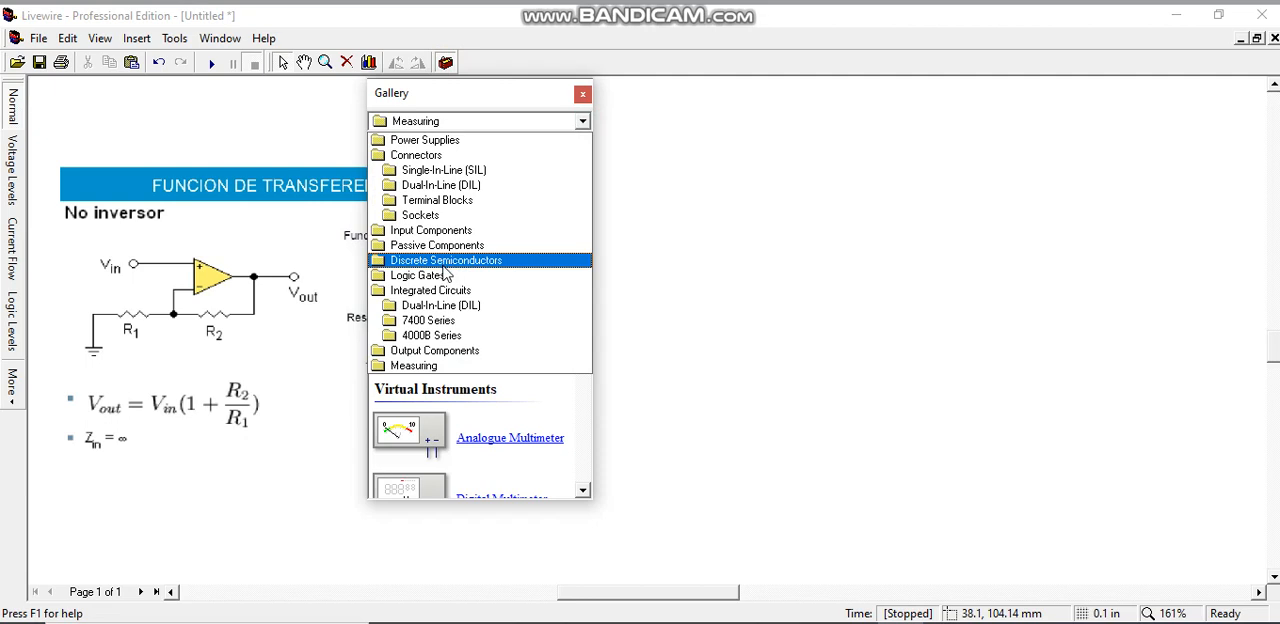
click(440, 291)
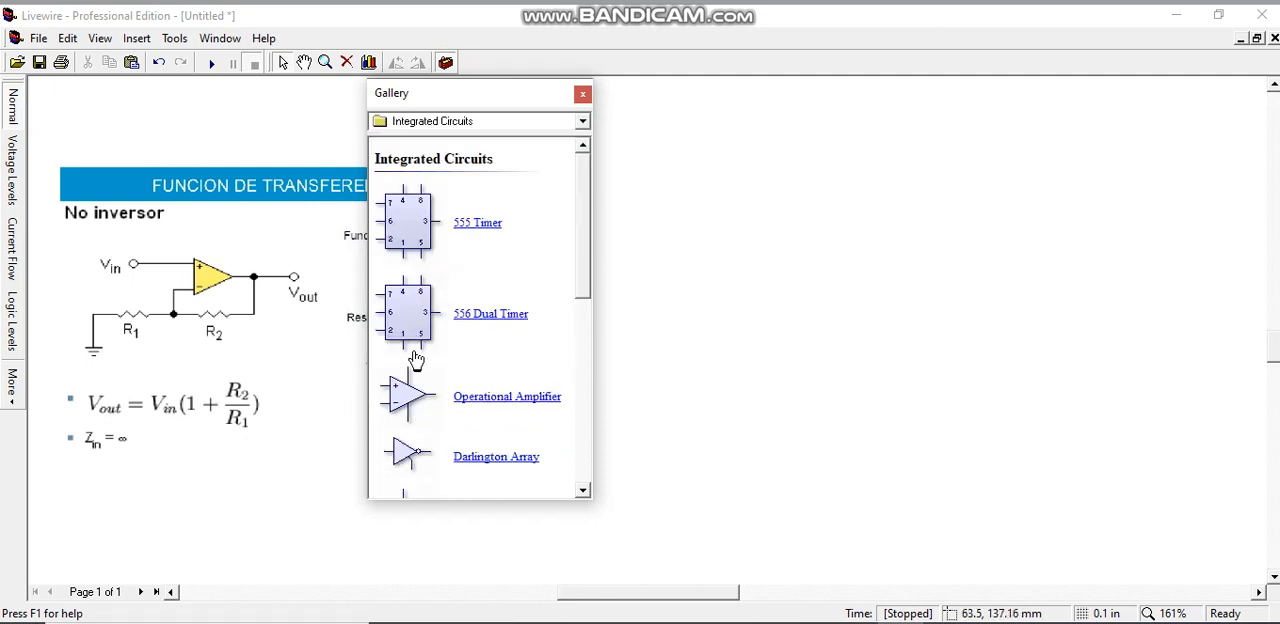
drag(398, 396, 830, 297)
Place two 1K resistors from the Passive Components gallery between the picture and the op-amp
click(582, 121)
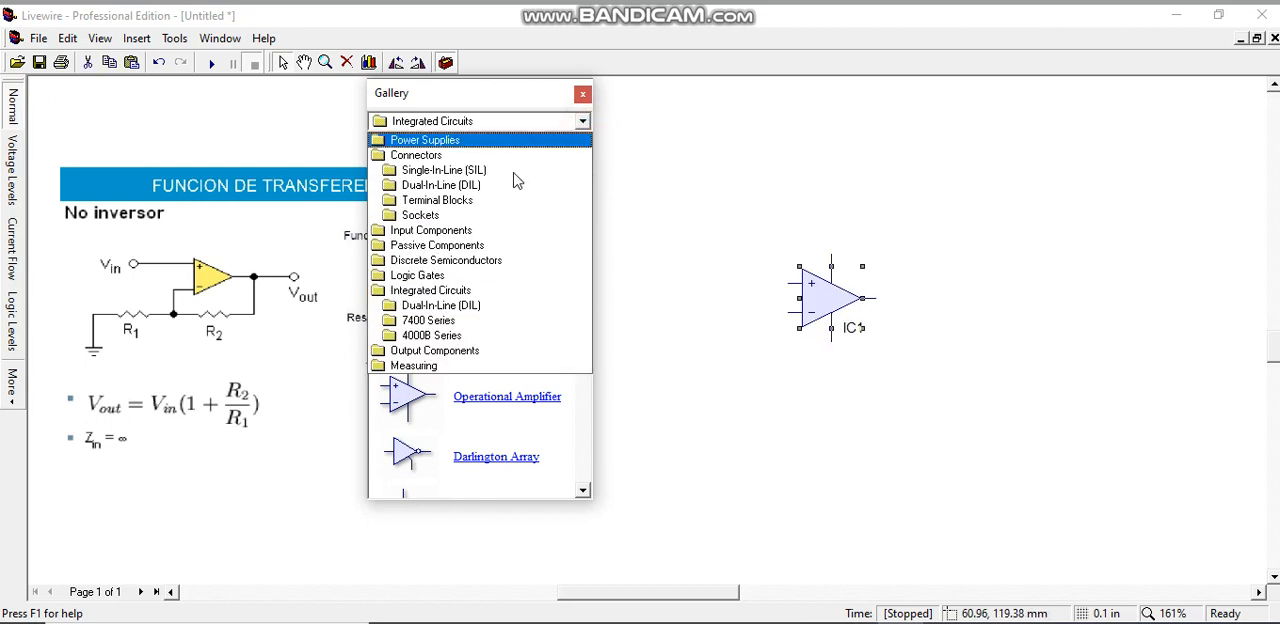
click(440, 245)
drag(412, 212, 640, 268)
drag(410, 212, 715, 370)
Place a Ground symbol from the Power Supplies gallery below the two resistors, then close the gallery
drag(452, 93, 222, 120)
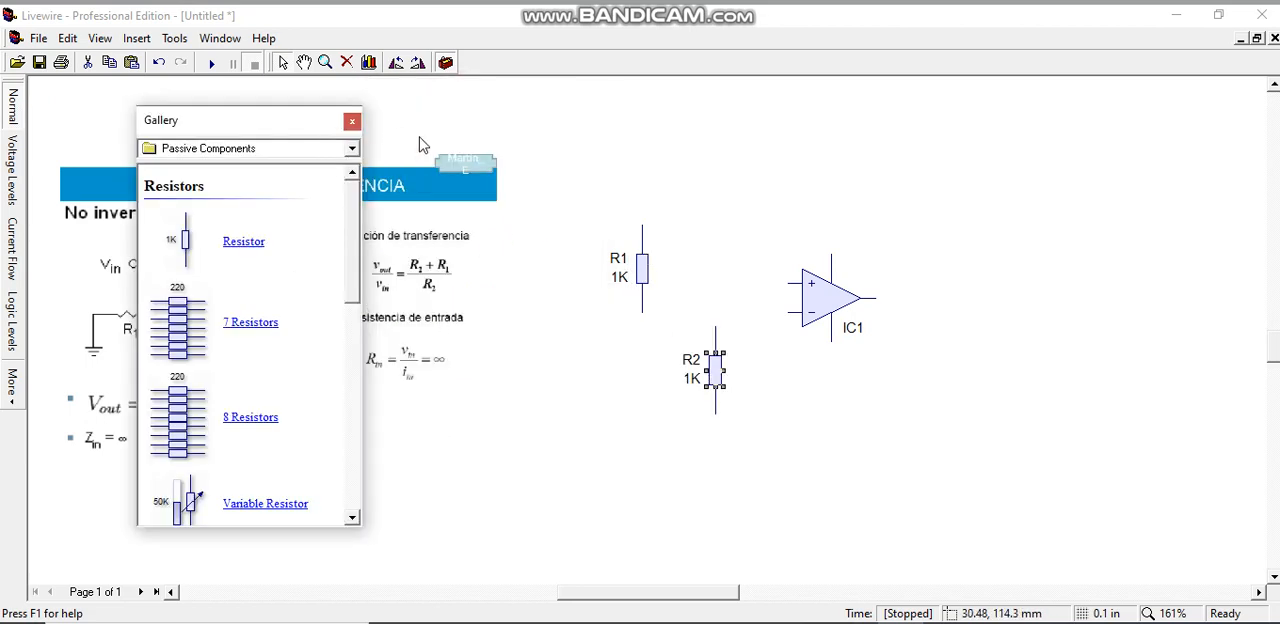
click(350, 150)
click(275, 172)
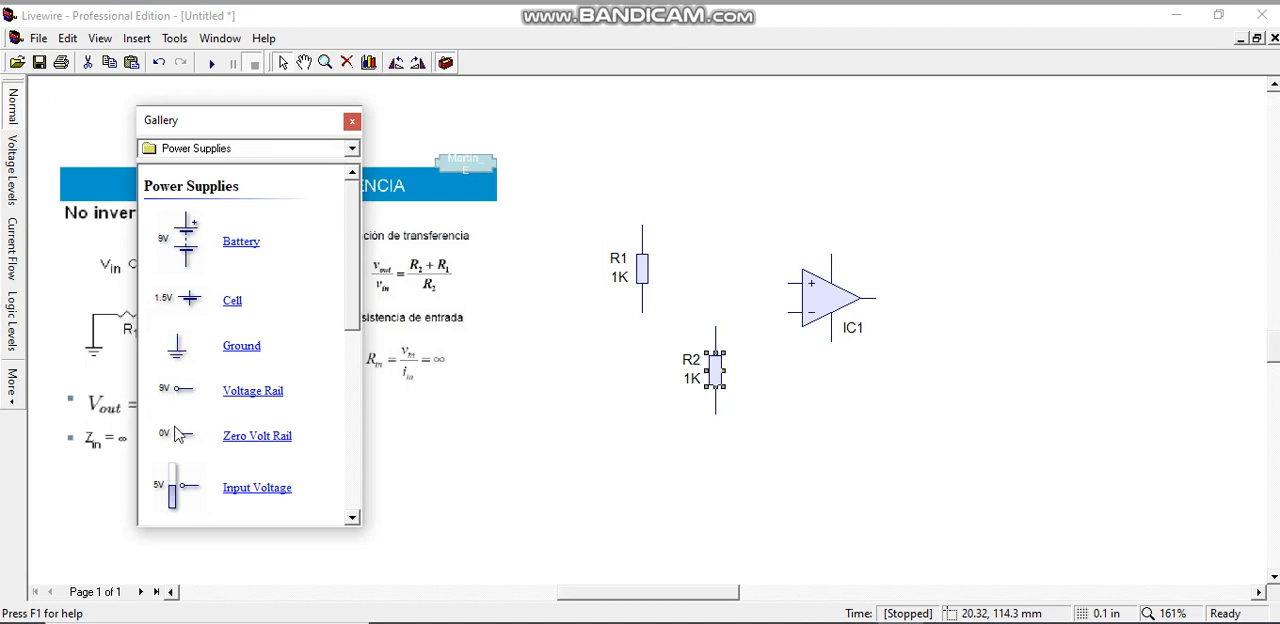
drag(175, 355, 613, 433)
click(349, 122)
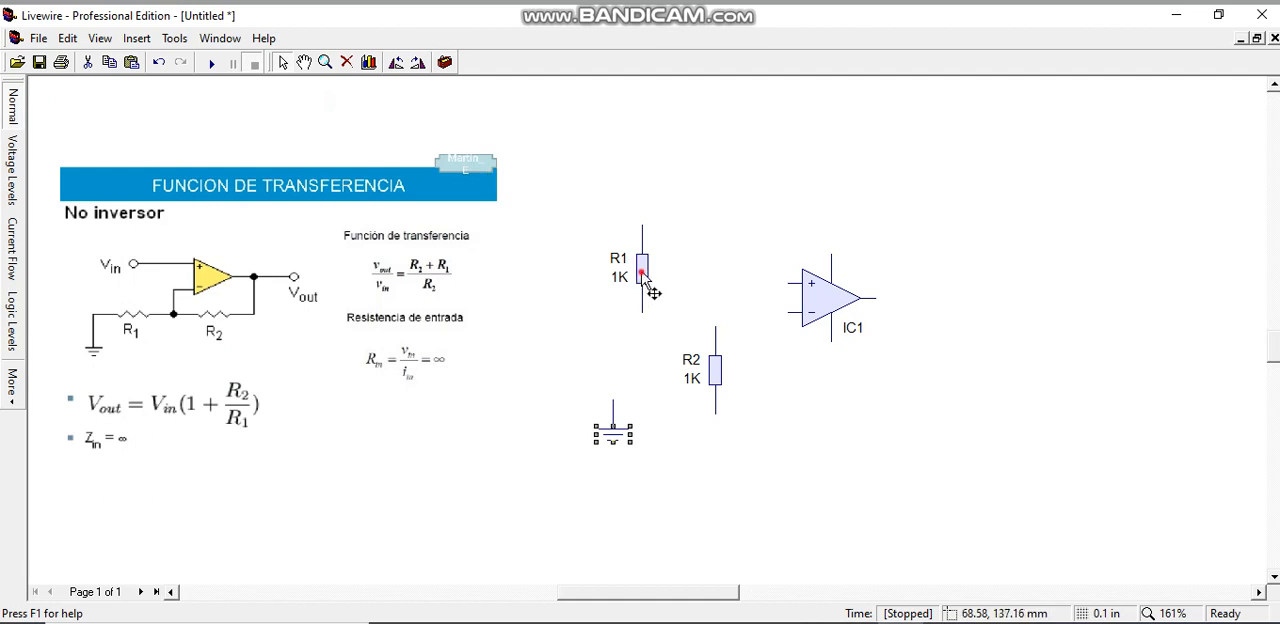
Rotate resistors R1 and R2 anti-clockwise so both lie horizontally
click(642, 270)
click(395, 64)
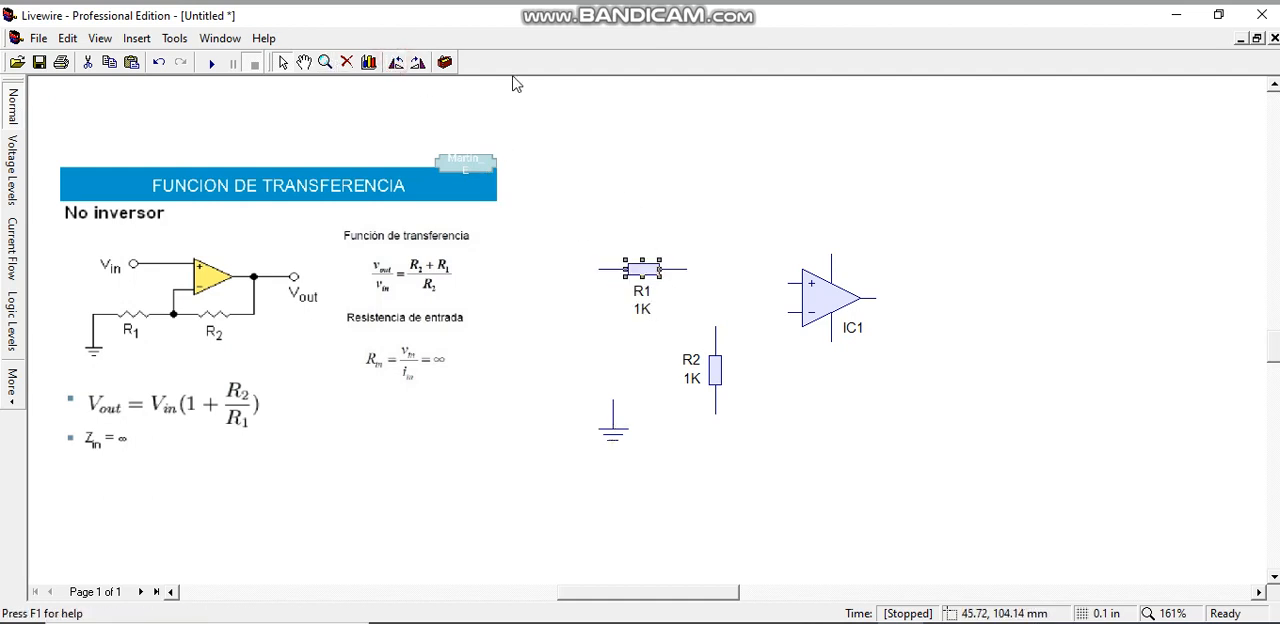
click(716, 372)
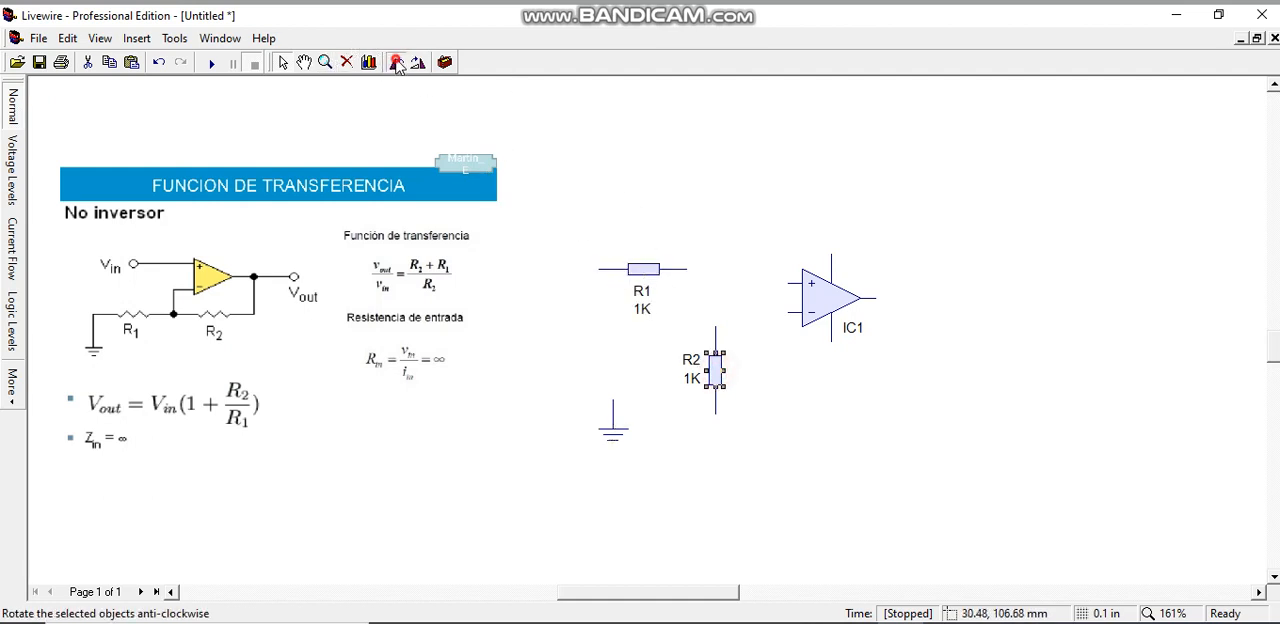
click(396, 62)
Arrange R1 and R2 in one horizontal row below the op-amp, with the ground symbol below R1's free end
click(817, 310)
drag(825, 318, 870, 333)
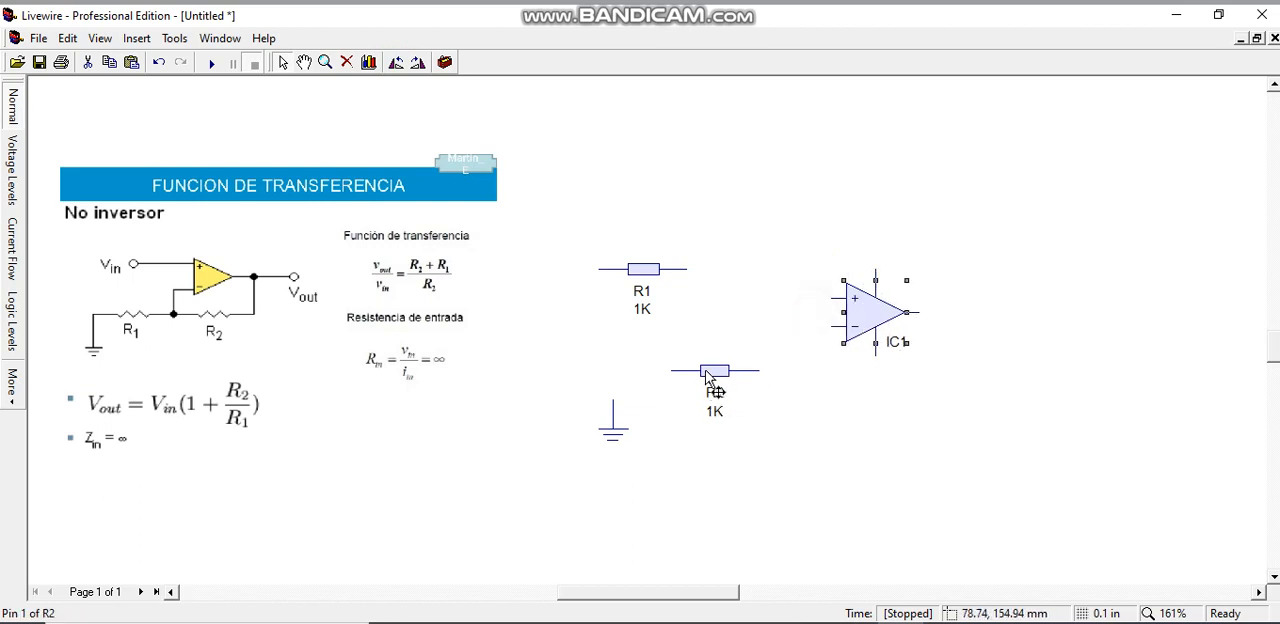
drag(720, 375, 812, 418)
drag(658, 274, 703, 420)
drag(620, 434, 630, 490)
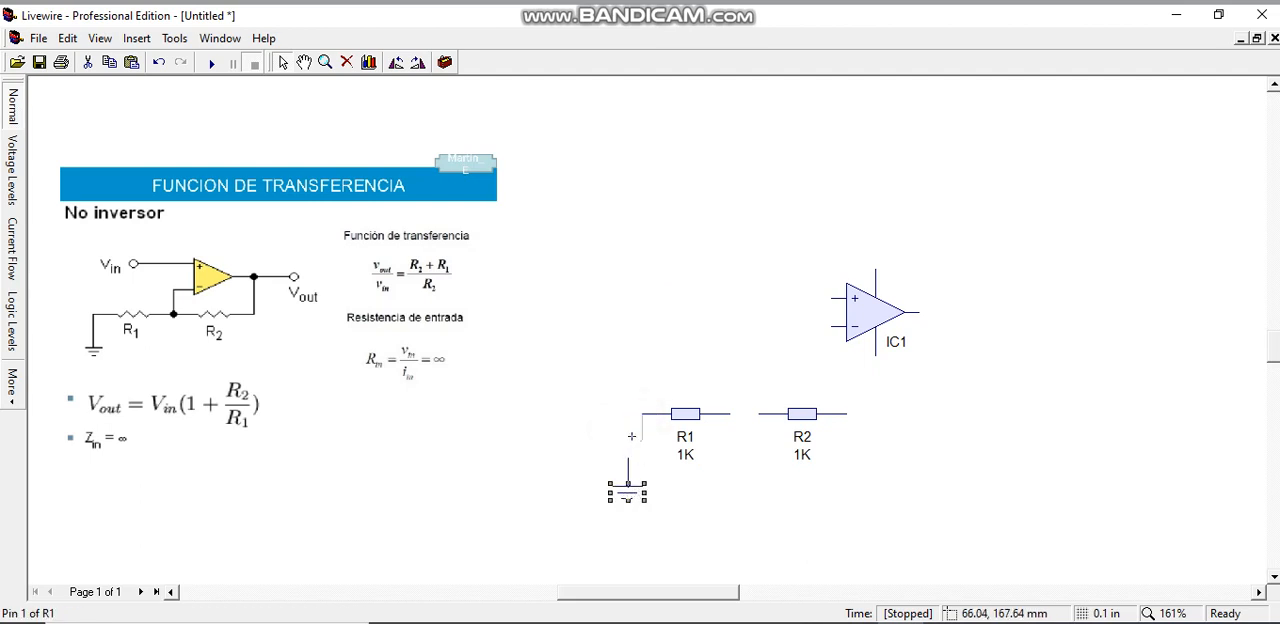
Wire ground, R1, R2 and the op-amp output in series, and connect the inverting input to the R1–R2 junction
drag(632, 418, 628, 458)
drag(730, 413, 759, 413)
mouse_move(846, 413)
mouse_down()
mouse_move(962, 413)
mouse_move(939, 321)
mouse_move(916, 312)
mouse_up()
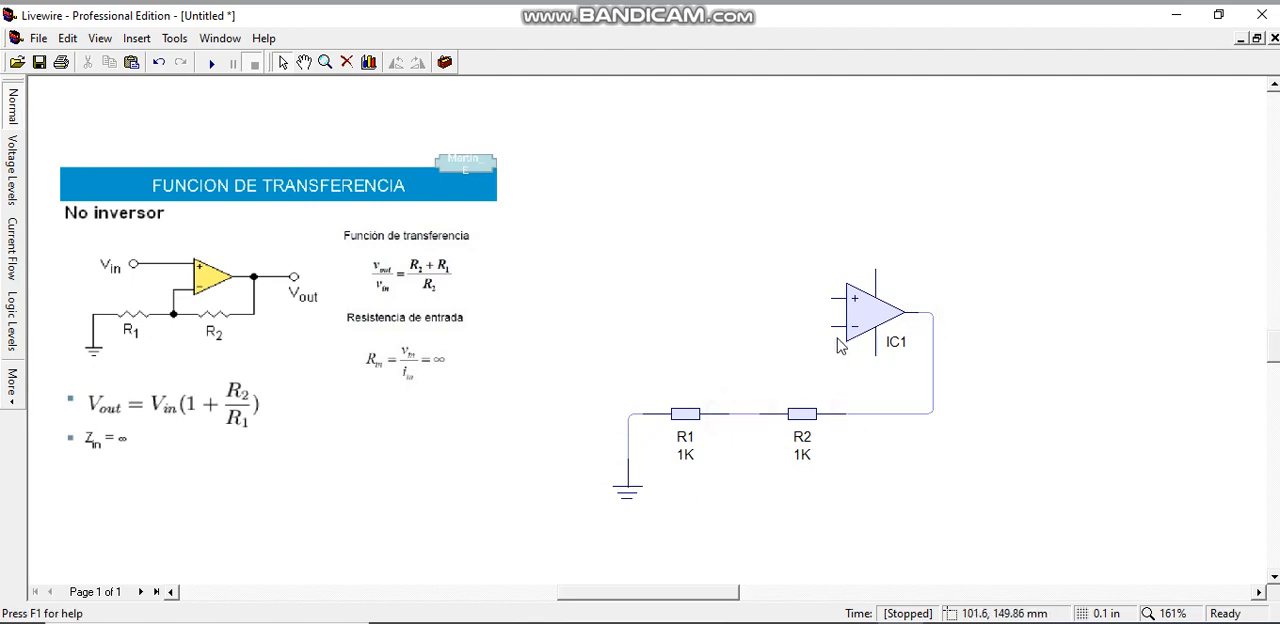
mouse_move(831, 327)
mouse_down()
mouse_move(771, 346)
mouse_move(745, 413)
mouse_up()
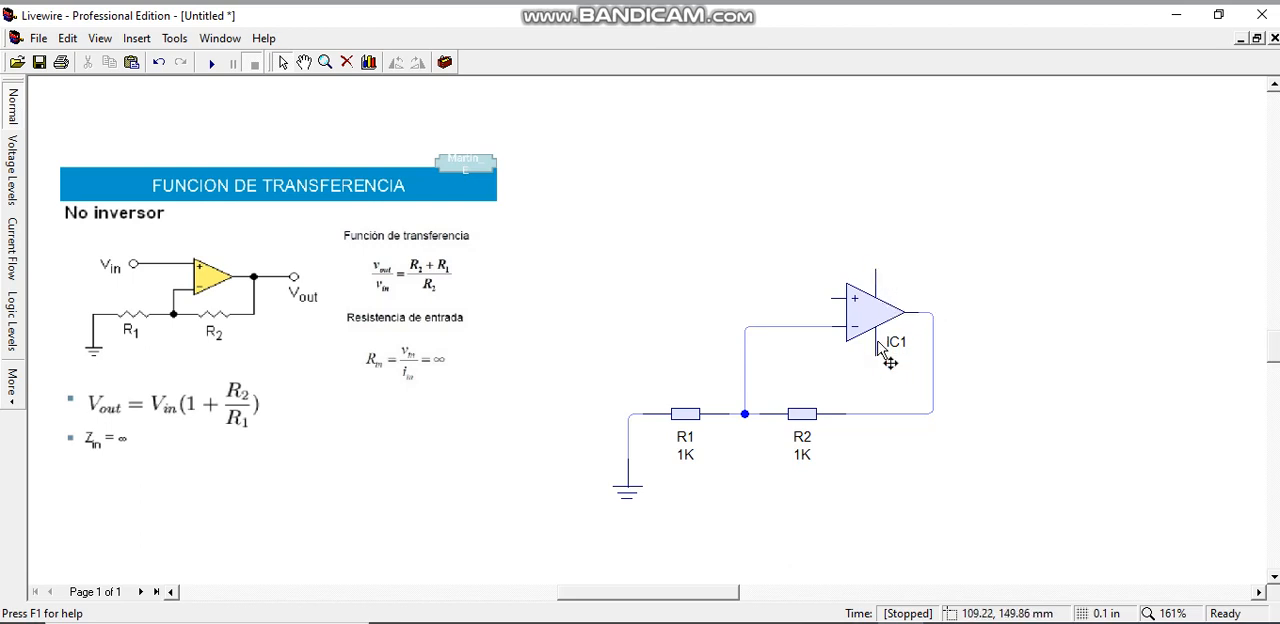
Connect a 9V Voltage Rail to the op-amp's upper supply pin and a Ground to its lower supply pin
click(445, 62)
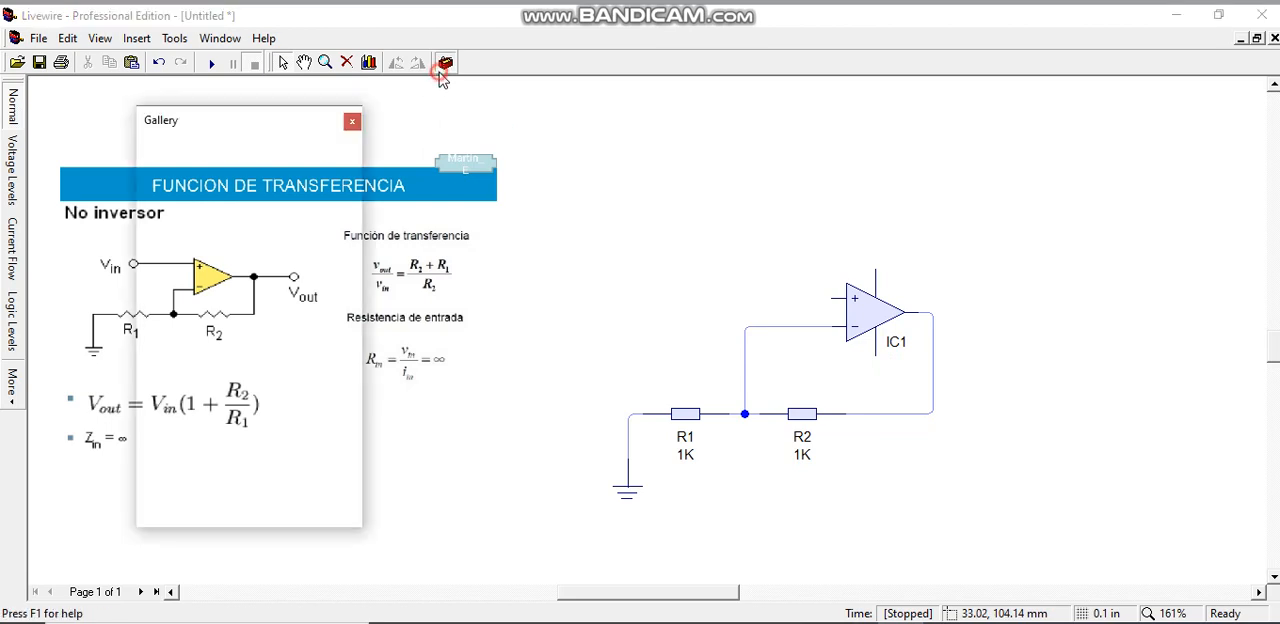
drag(168, 397, 886, 277)
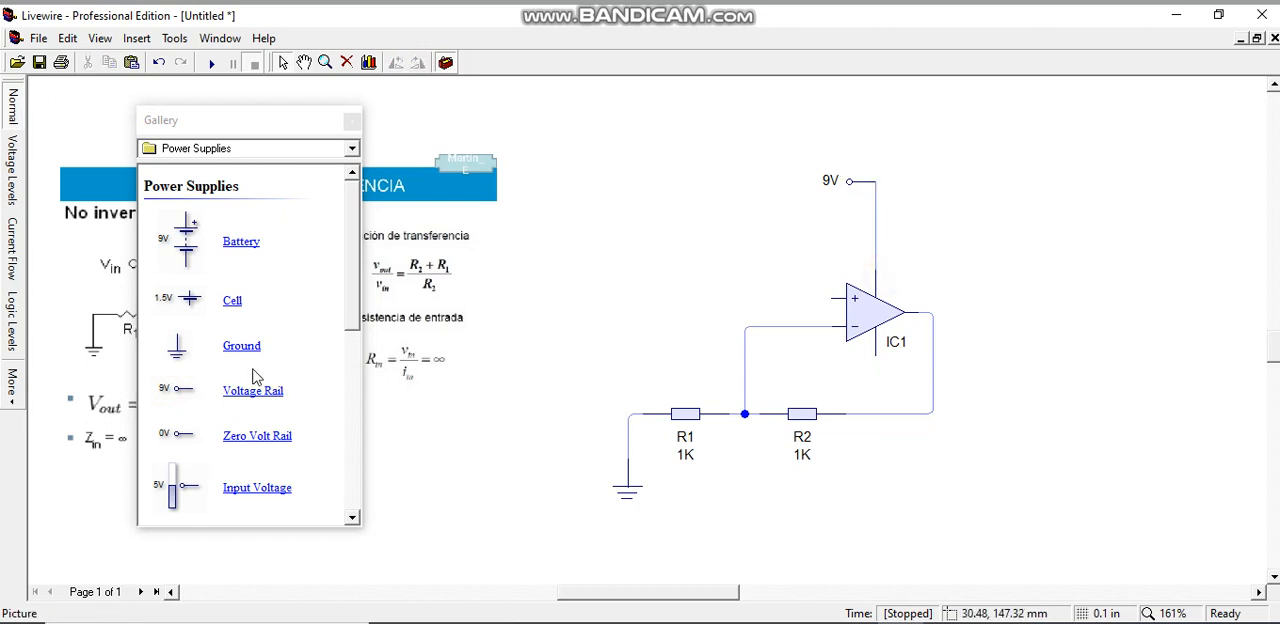
drag(185, 355, 888, 498)
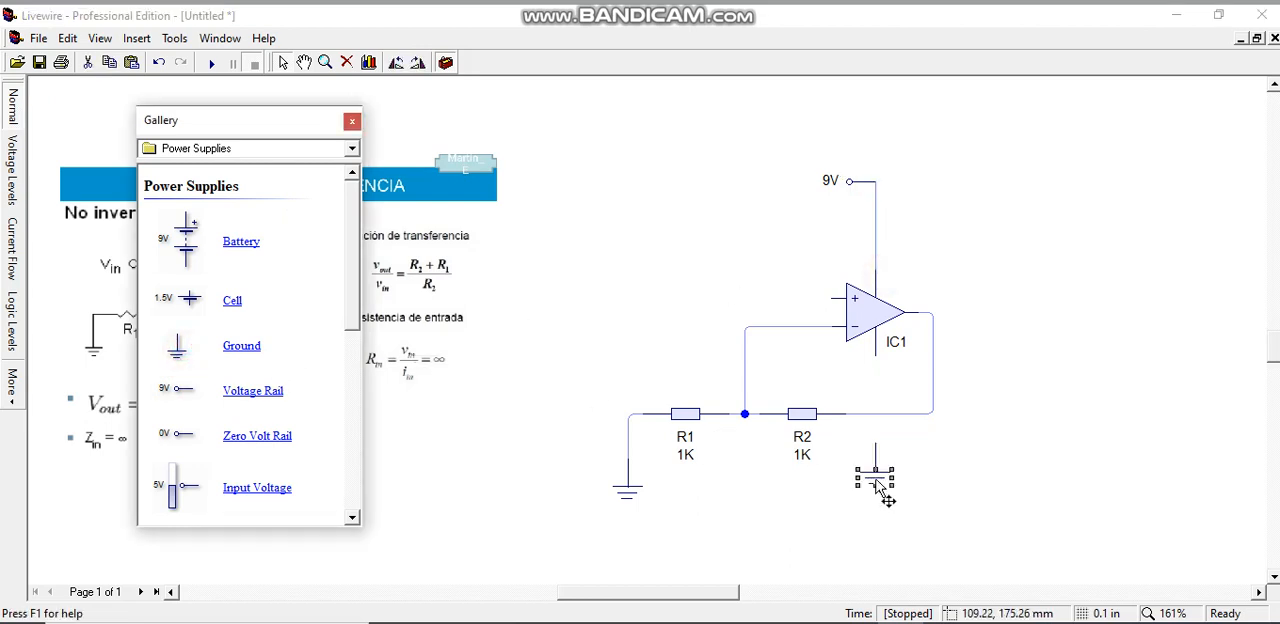
drag(877, 357, 877, 446)
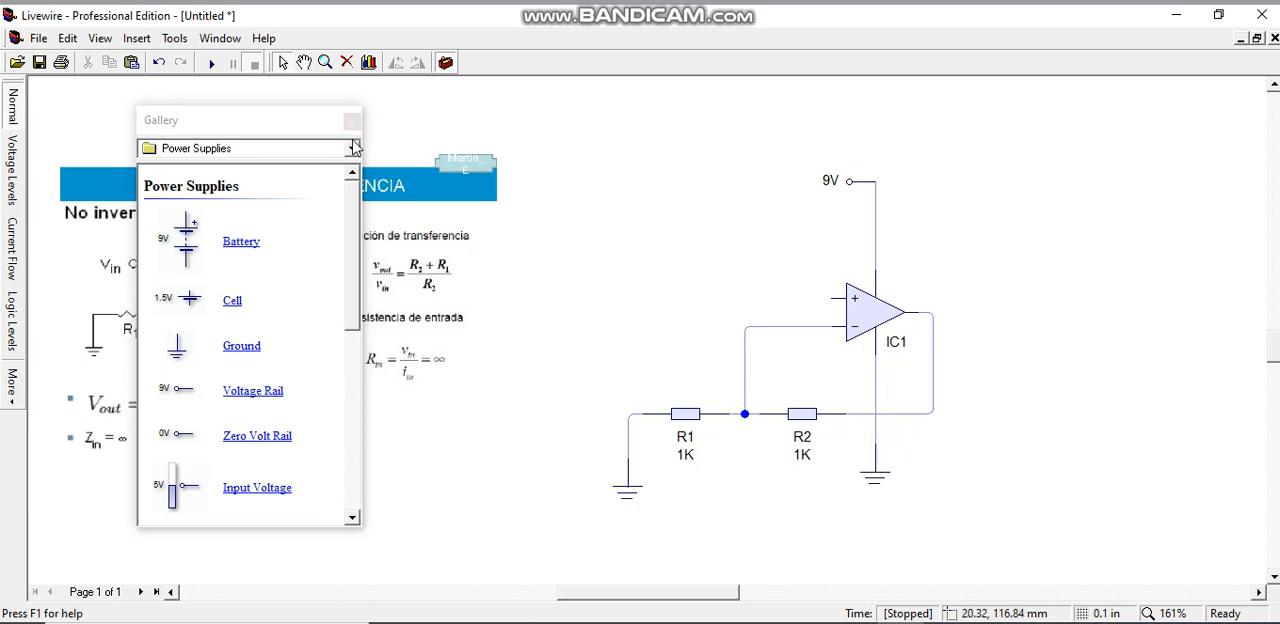
Place another Voltage Rail beside the op-amp and wire it to the non-inverting input
drag(270, 120, 368, 120)
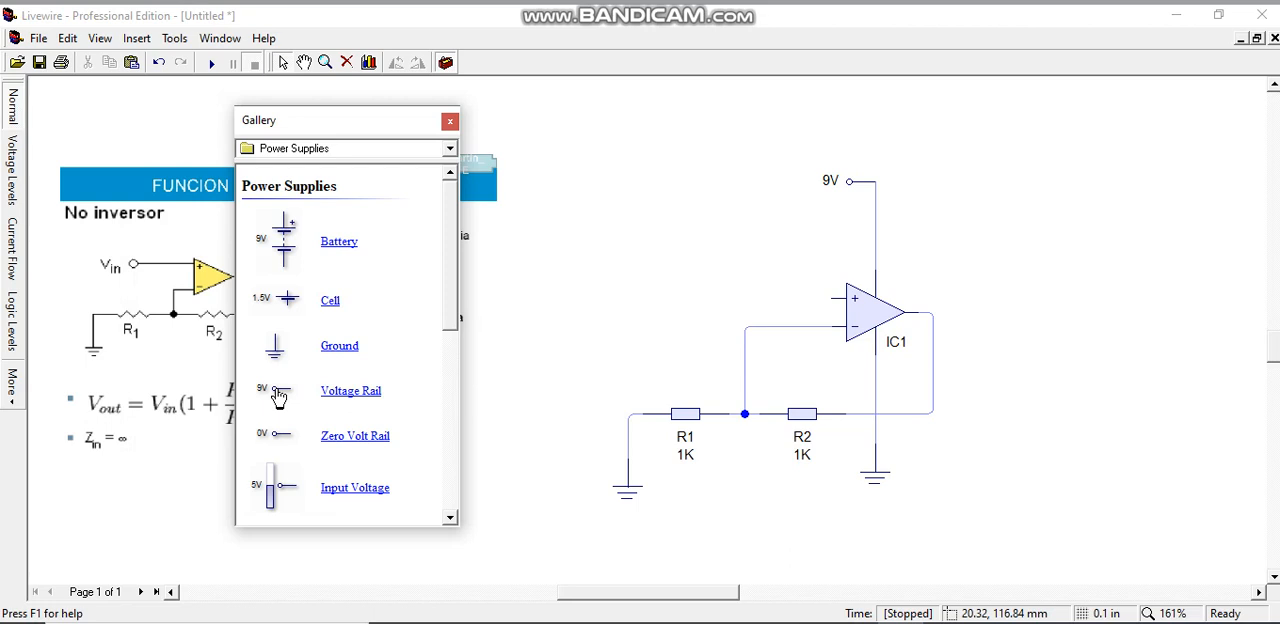
drag(278, 397, 670, 297)
click(446, 124)
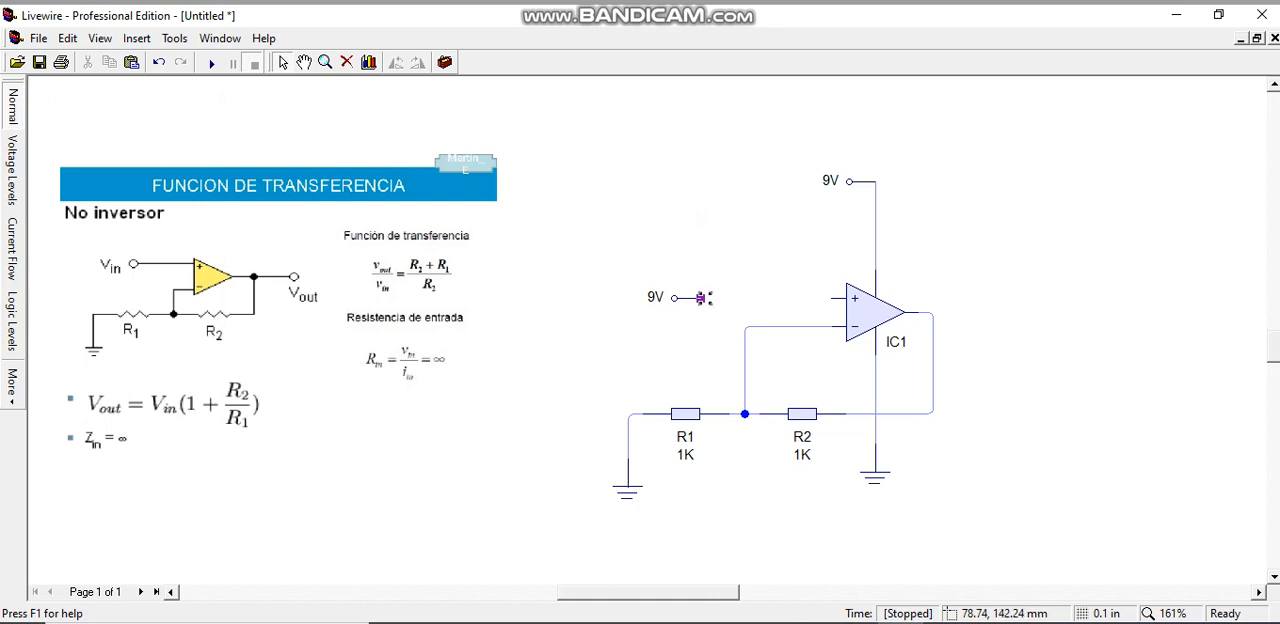
drag(703, 297, 832, 298)
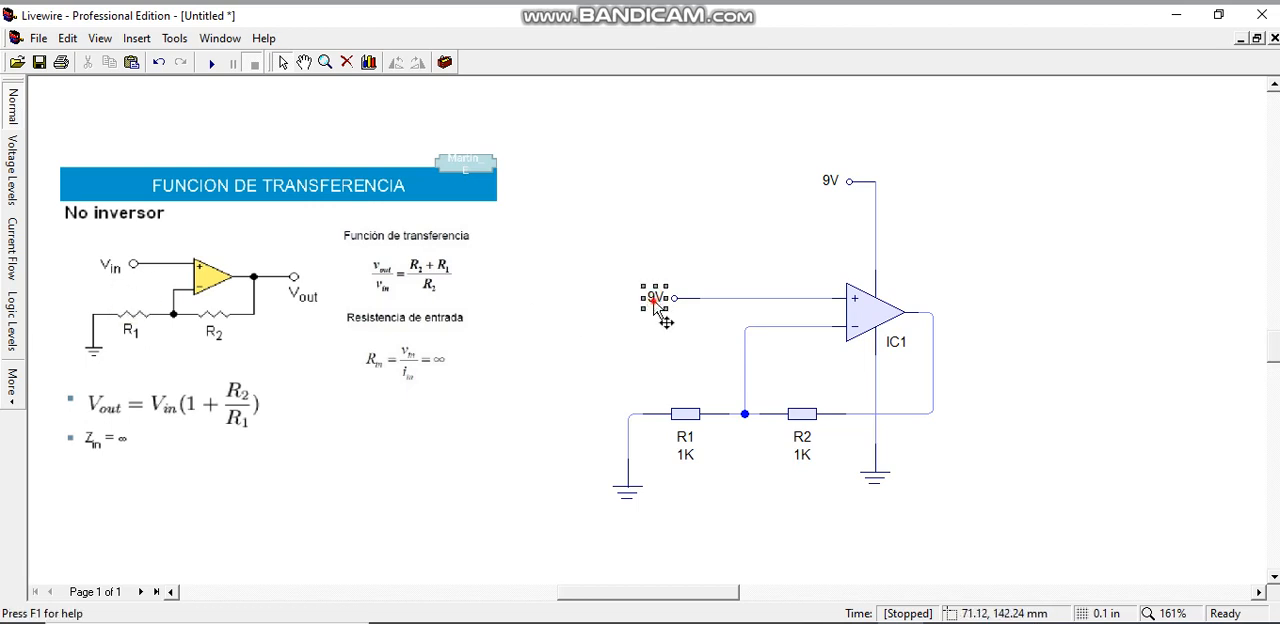
Set the input voltage rail's value to 1 V
double_click(654, 300)
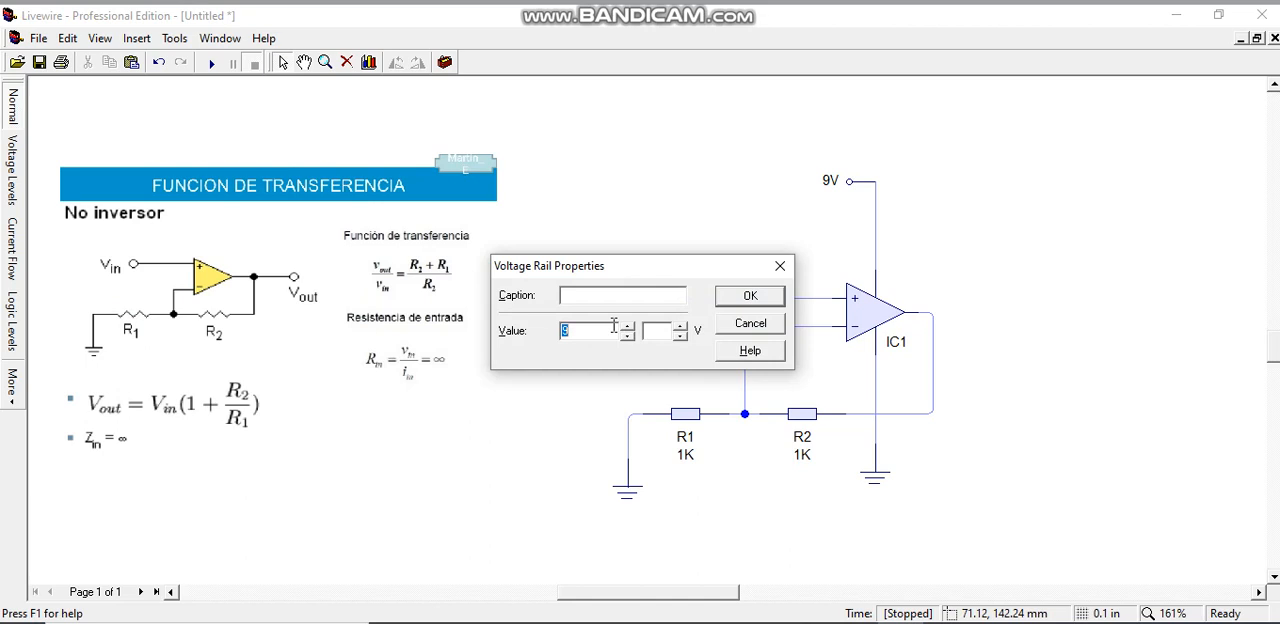
text(1)
key(Return)
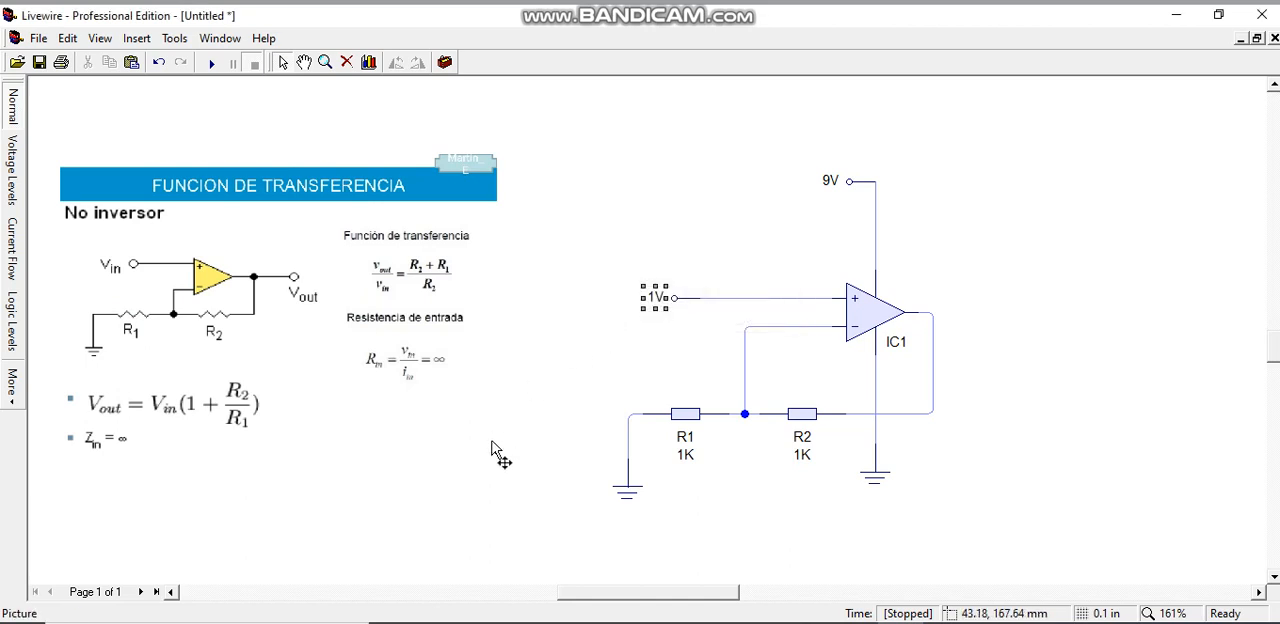
Insert a text box below the formulas containing the calculation "Vout= 1(1+1000/1000)=2v"
click(385, 524)
click(137, 38)
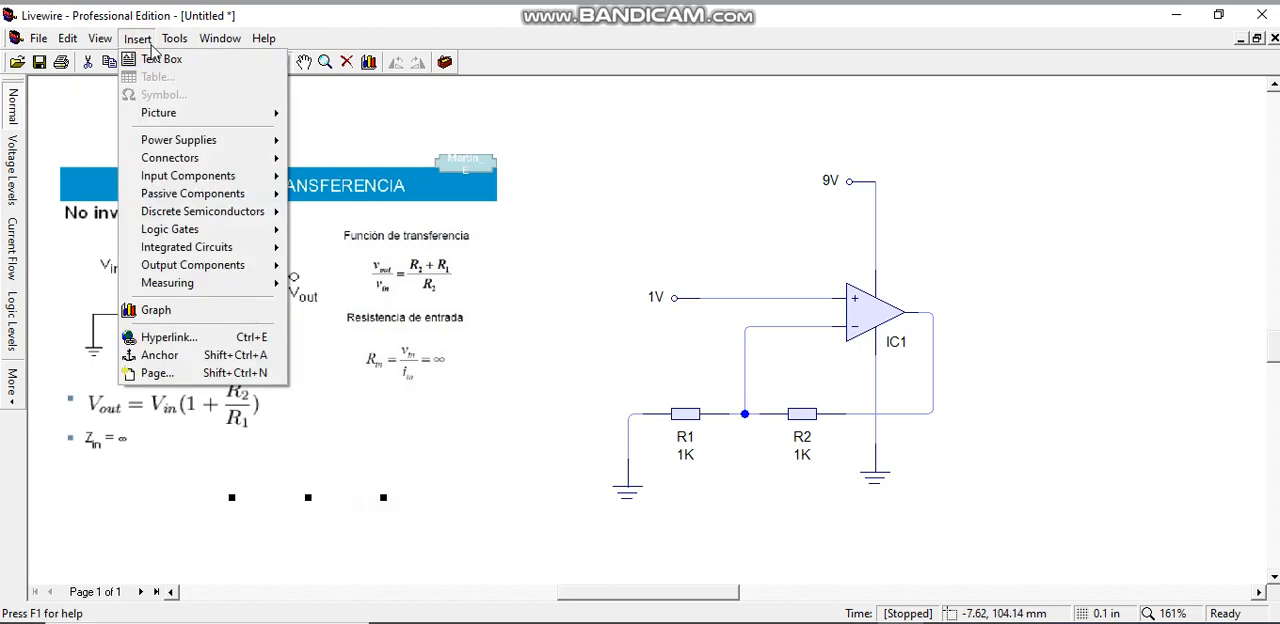
click(165, 54)
click(217, 483)
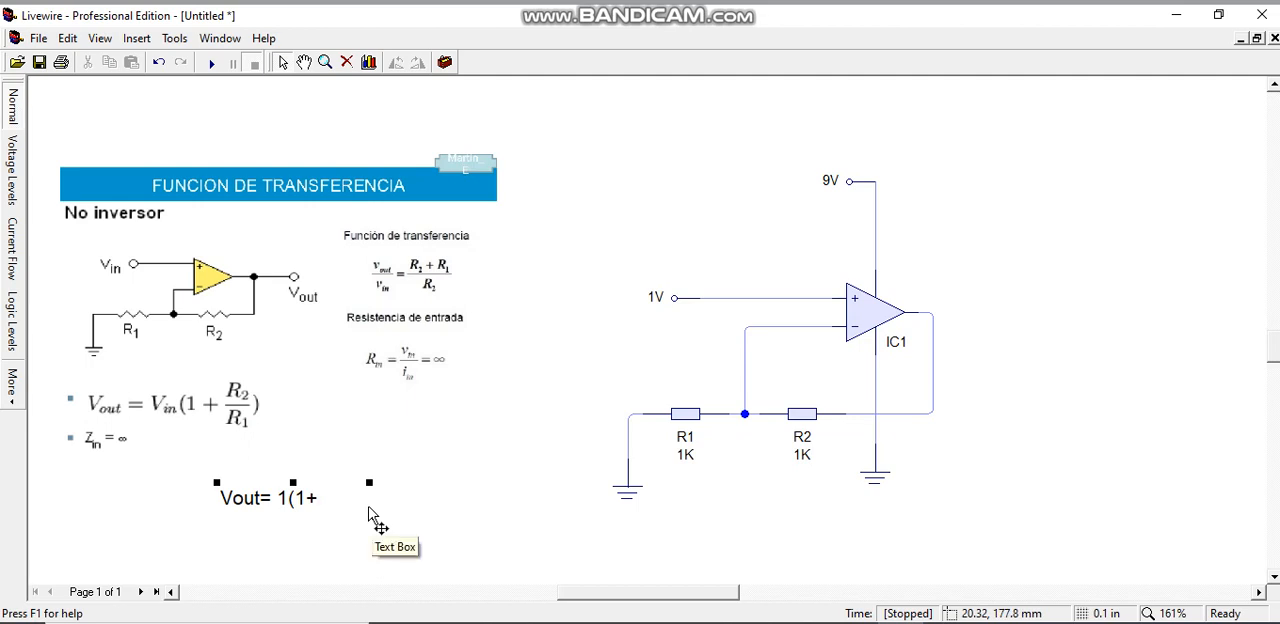
text(/)
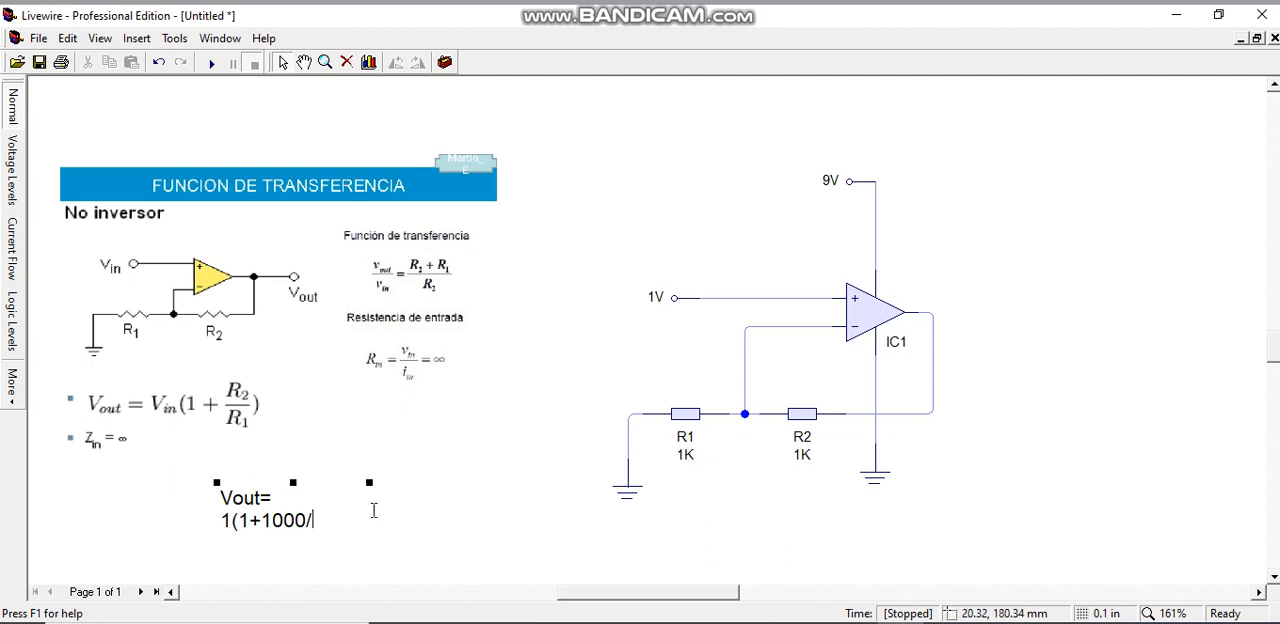
text(1000)
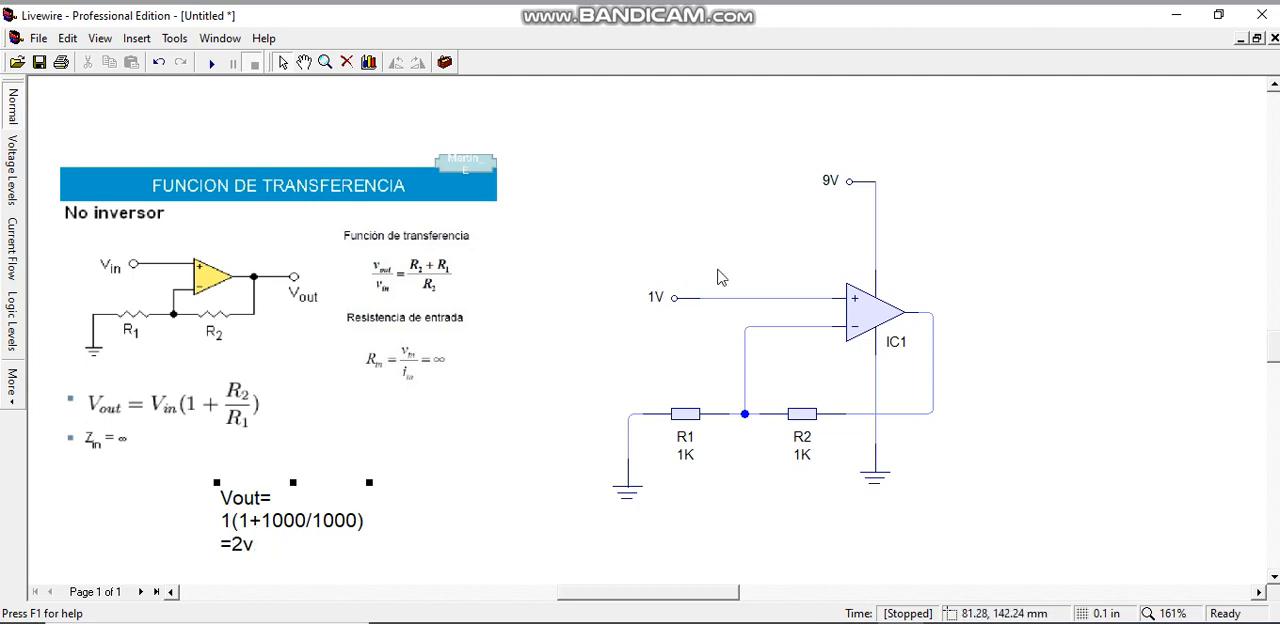
click(936, 315)
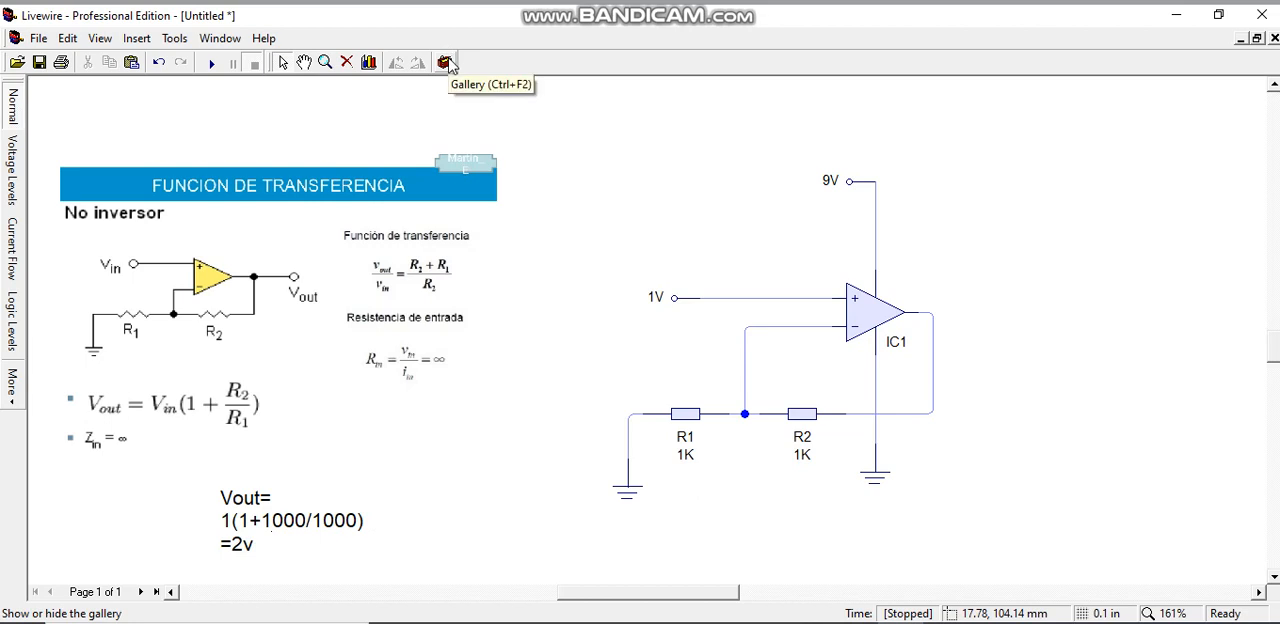
Place a Test Point from the Measuring gallery near the op-amp output, wire it to the output node, and close the gallery
click(445, 62)
click(450, 148)
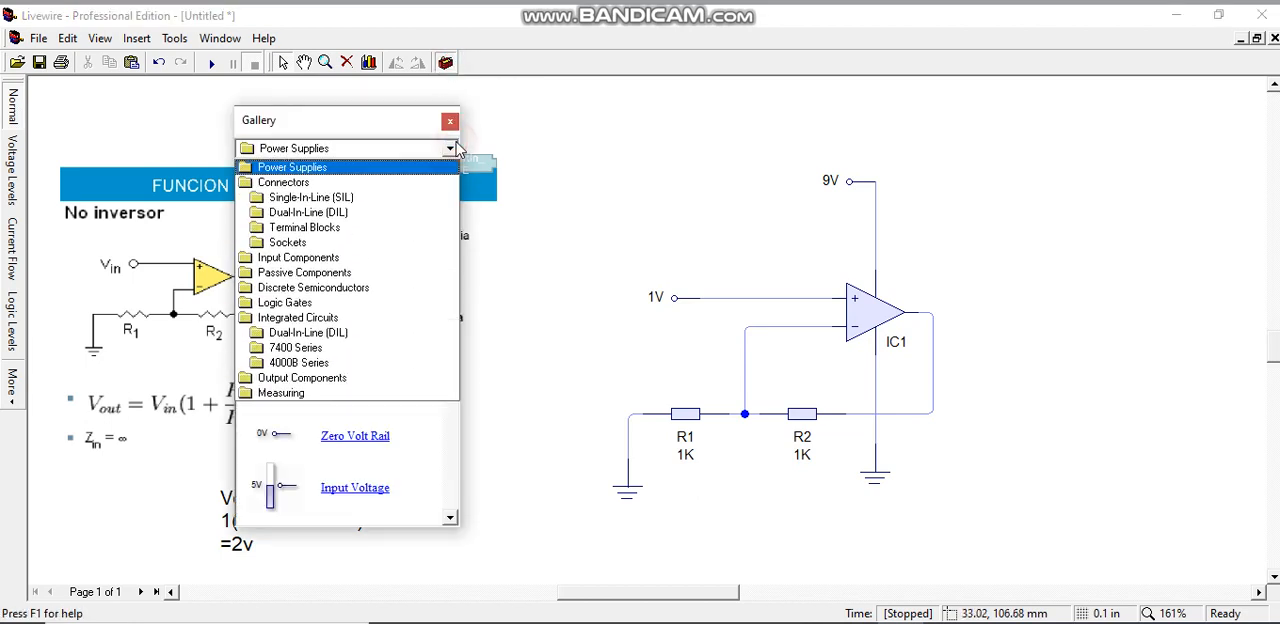
click(313, 401)
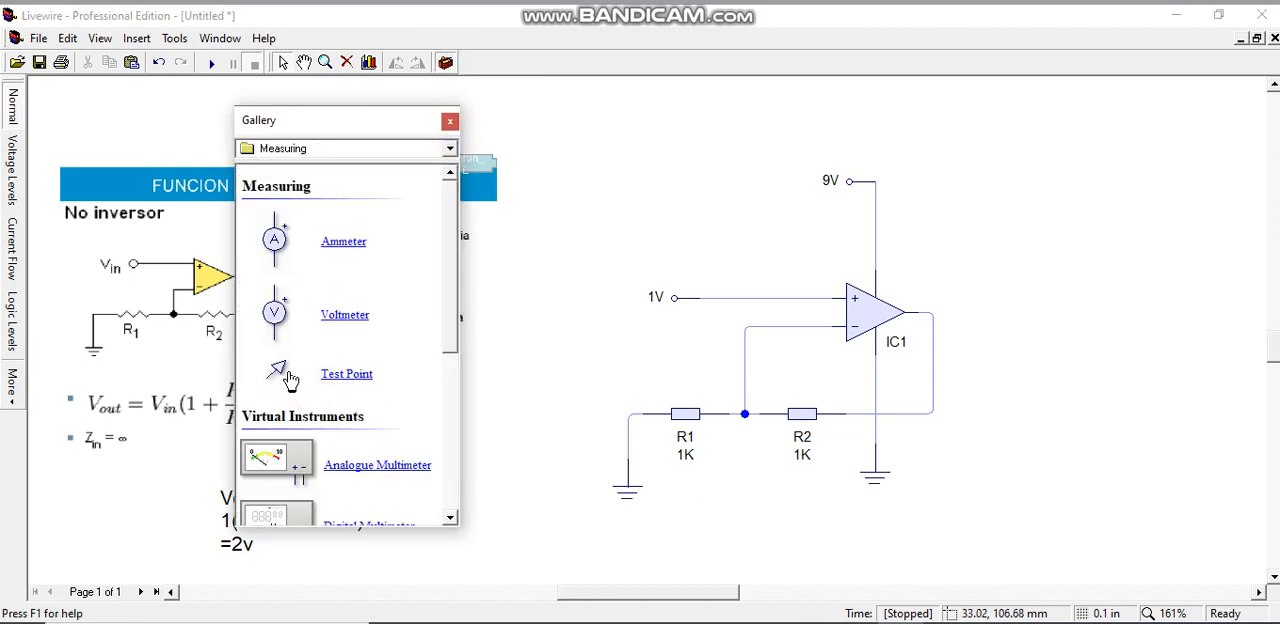
drag(280, 370, 966, 268)
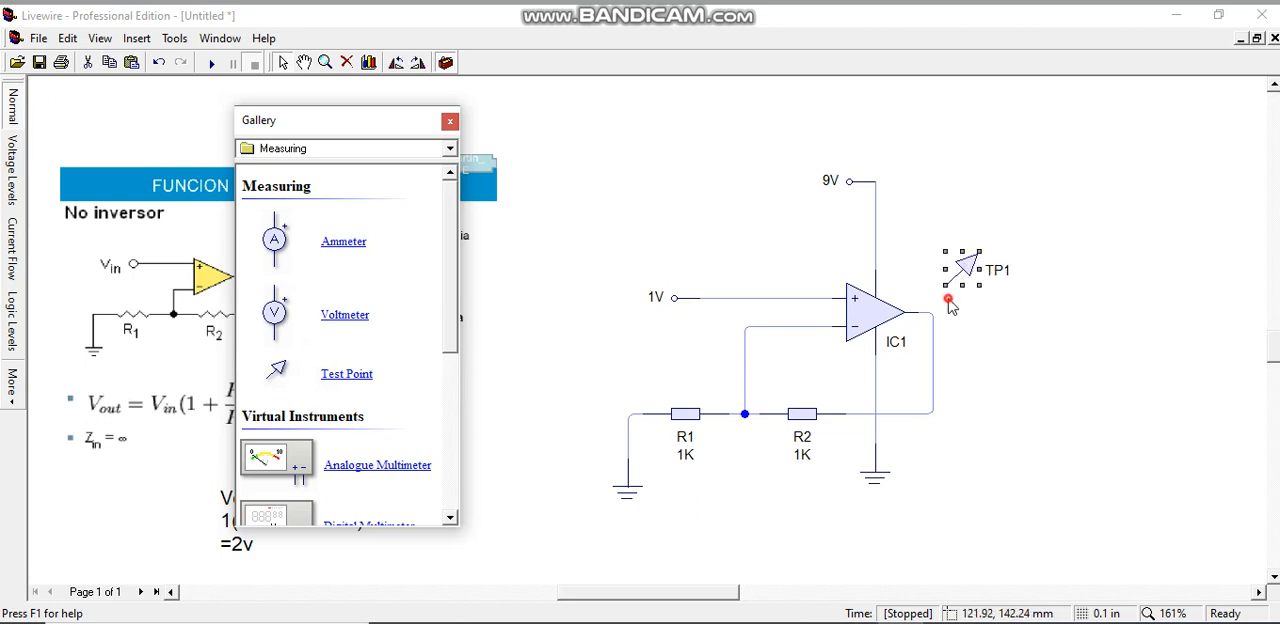
drag(942, 307, 933, 313)
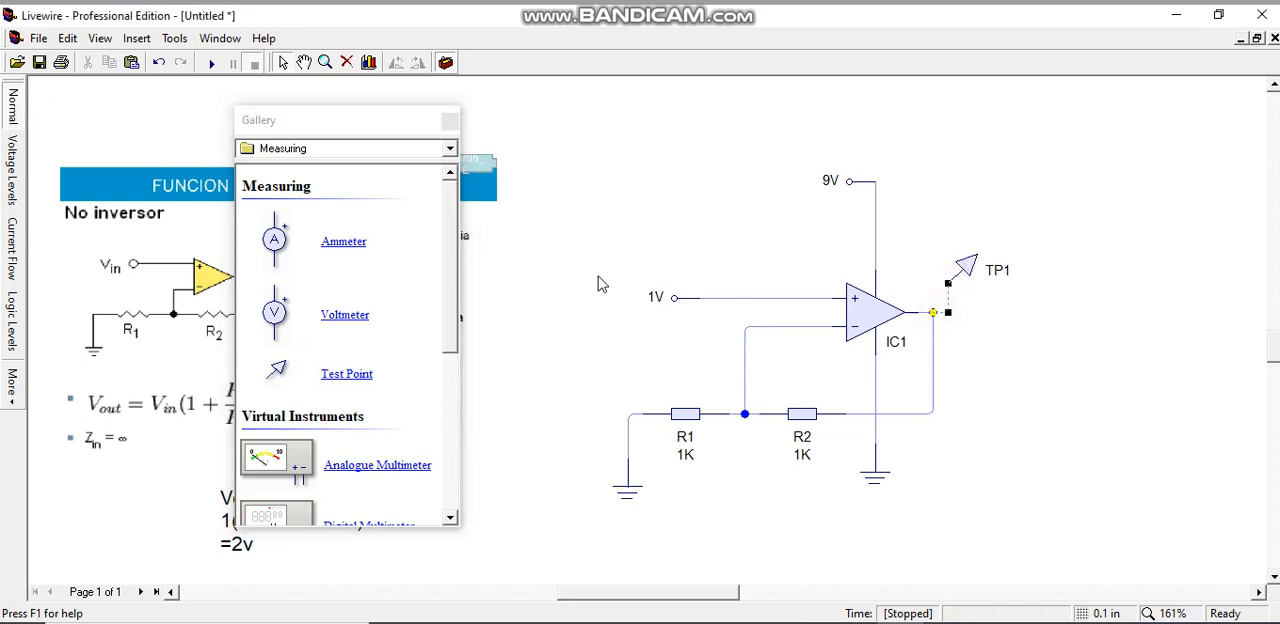
click(450, 121)
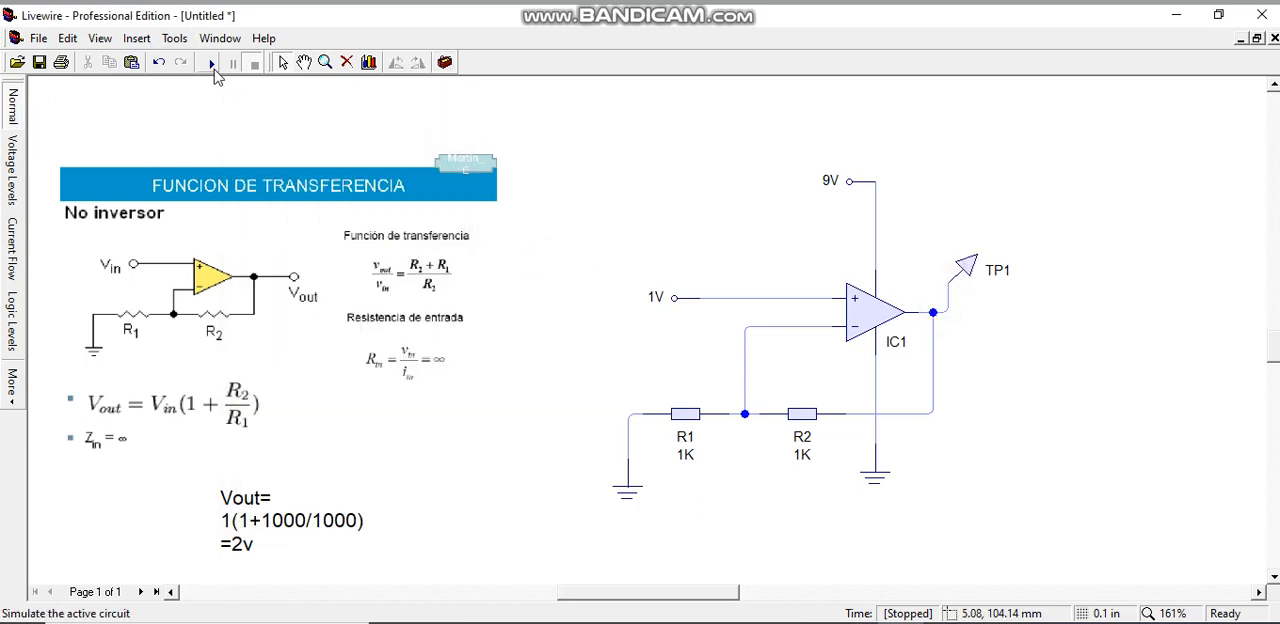
Simulate the circuit, check the output voltage at test point TP1, and stop the simulation
click(212, 64)
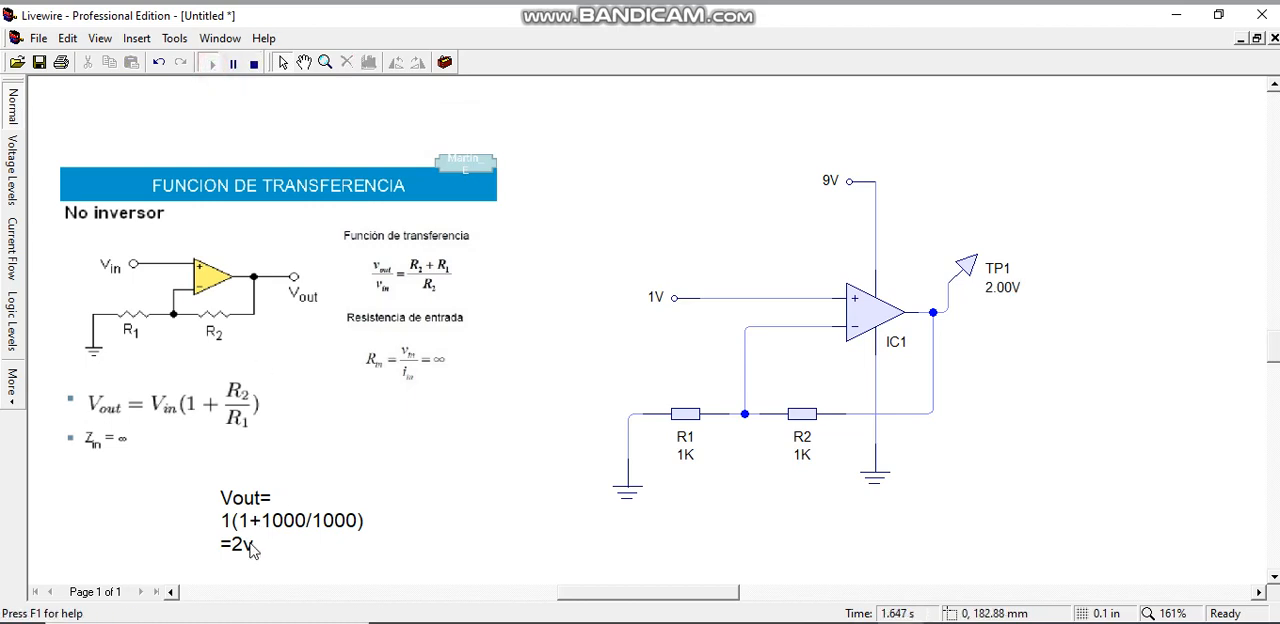
click(990, 287)
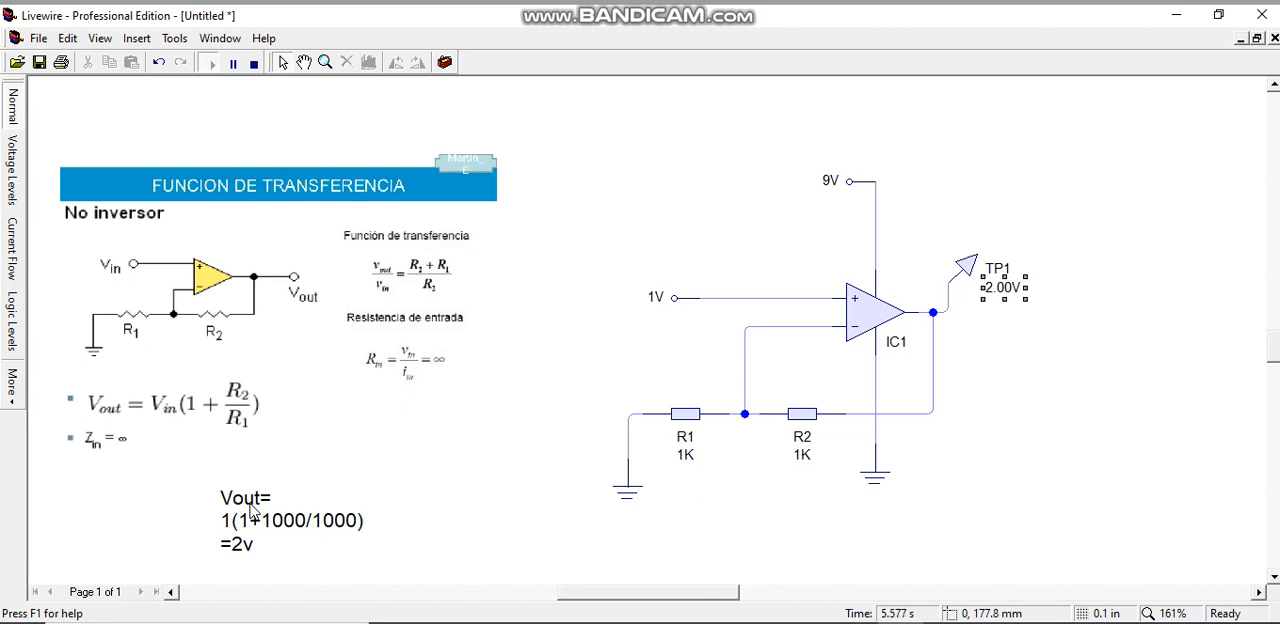
click(254, 63)
Set the input voltage rail's value to 2 V and resistor R2's value to 1.5 K
double_click(665, 299)
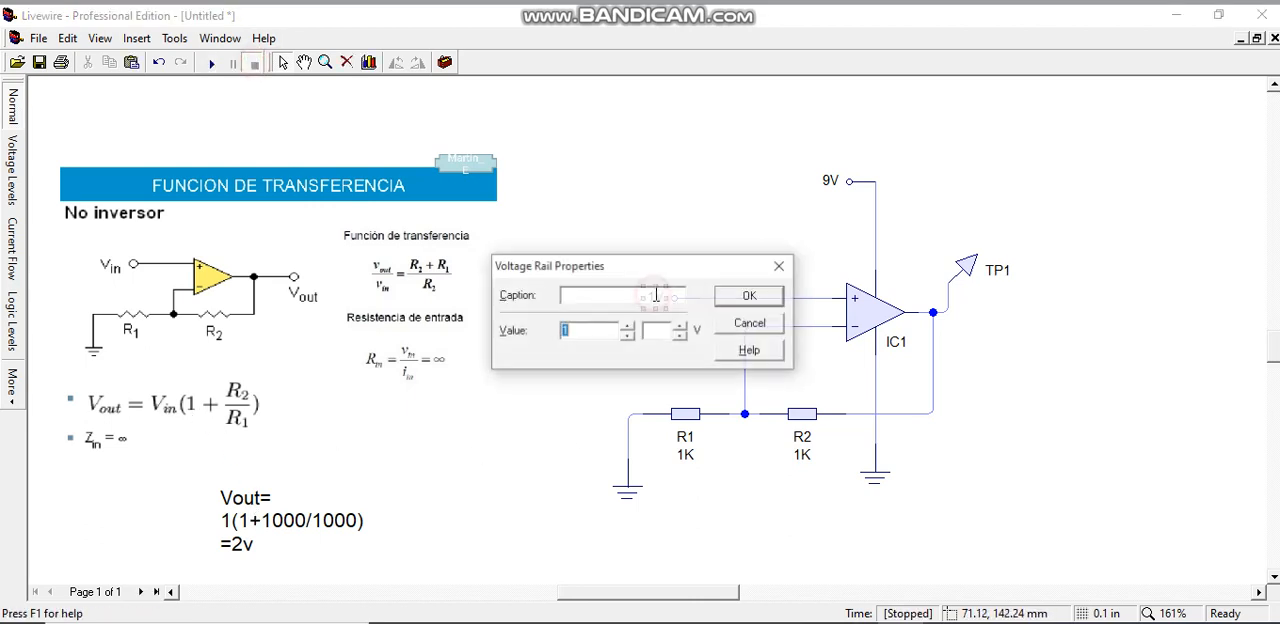
text(2)
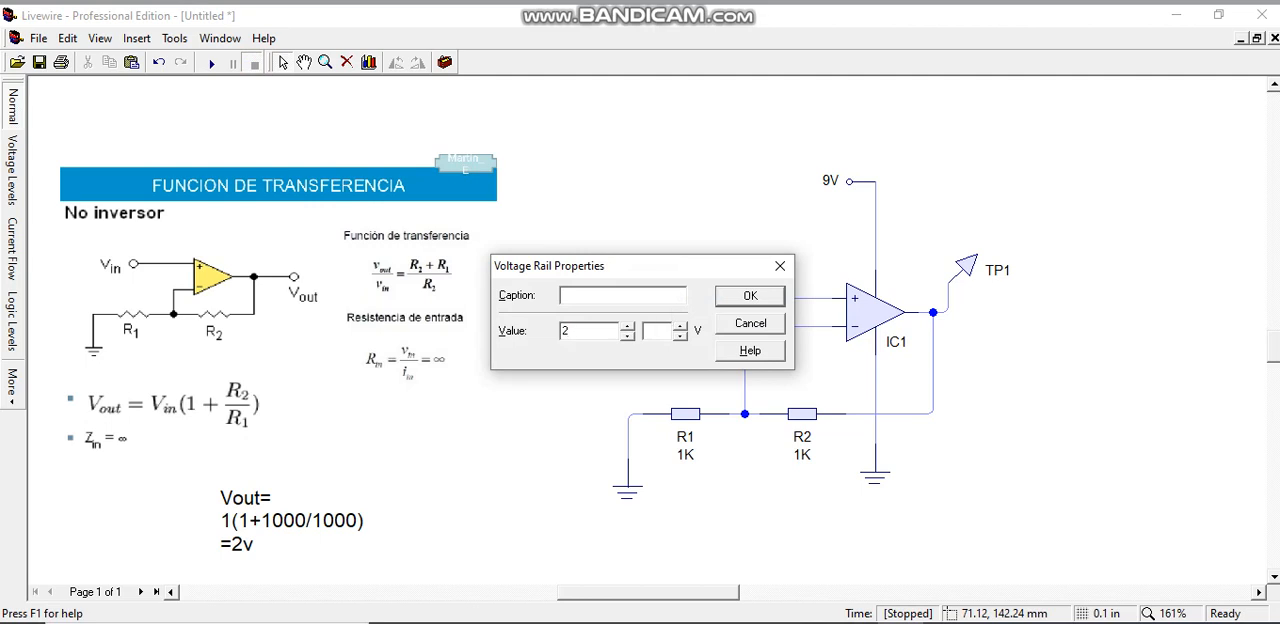
key(Return)
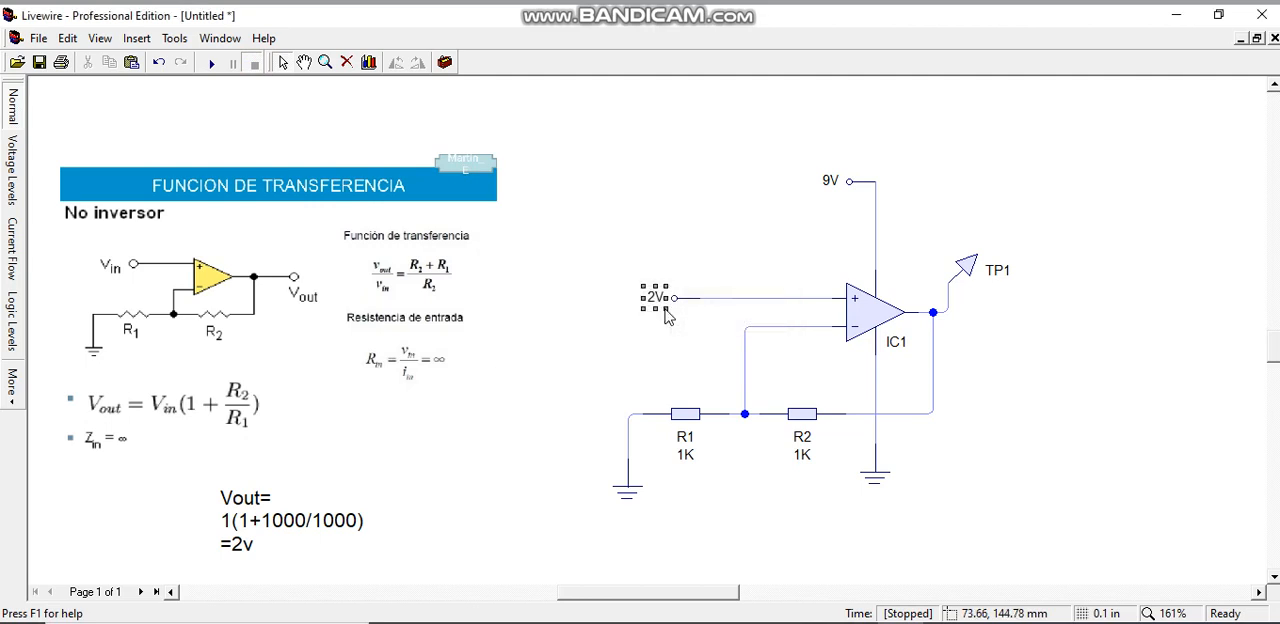
double_click(822, 420)
click(603, 353)
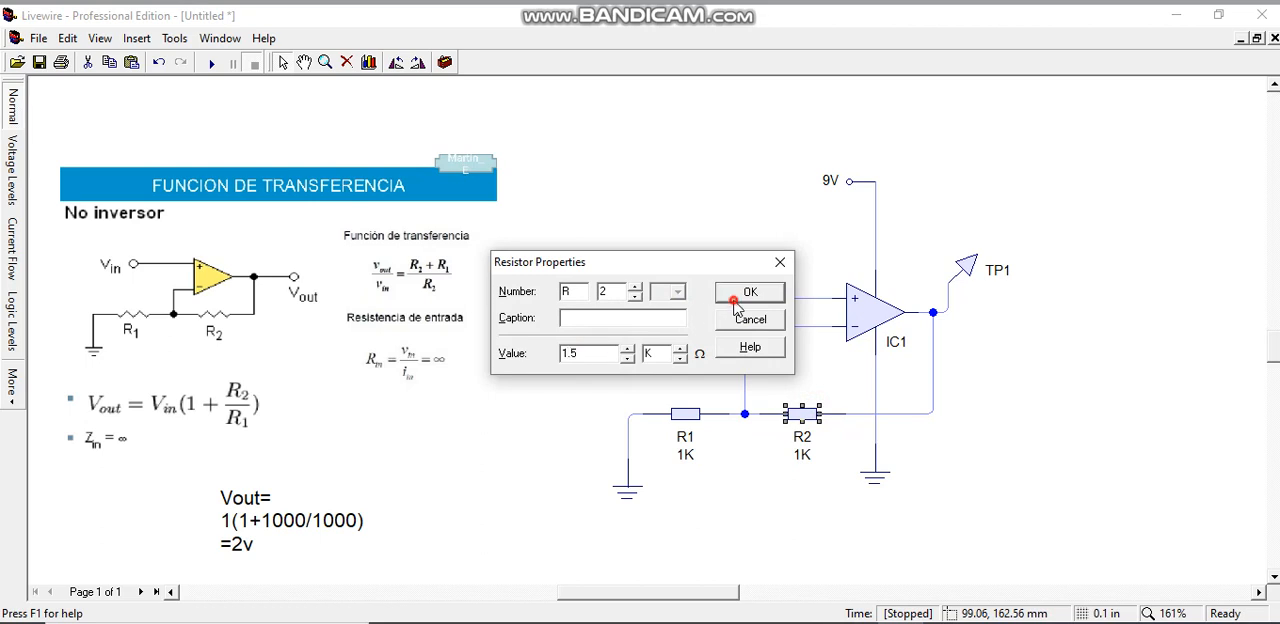
click(736, 300)
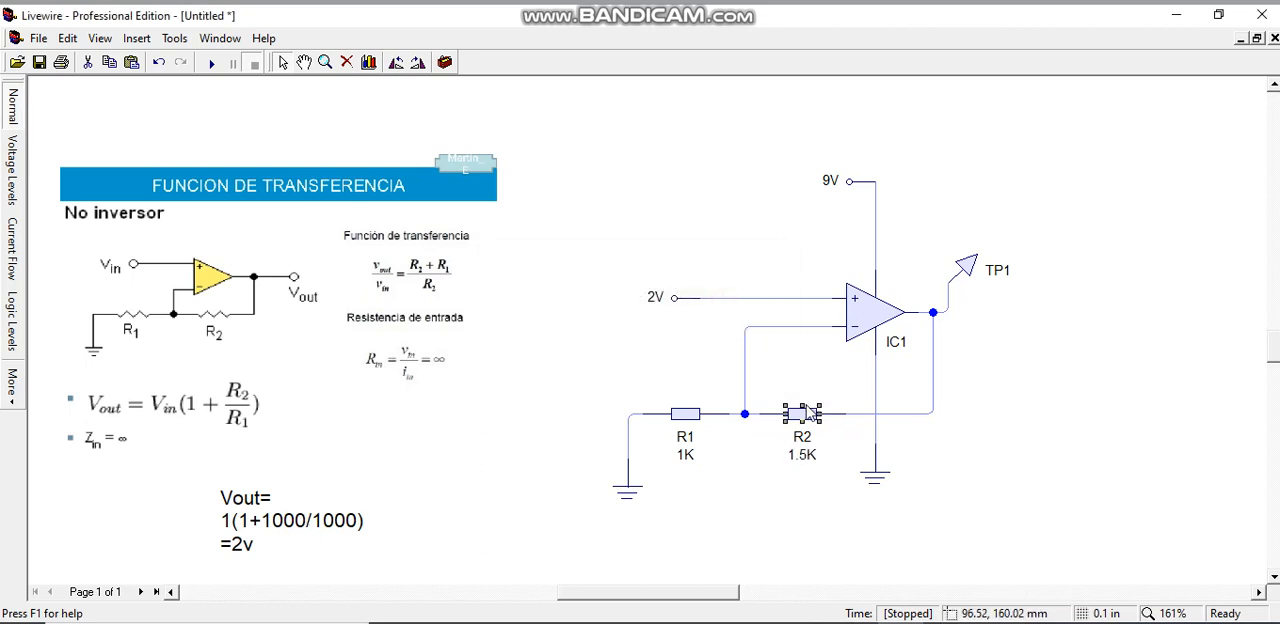
Update the calculation in the text box to "Vout= 2(1+1500/1000)=5v"
click(310, 518)
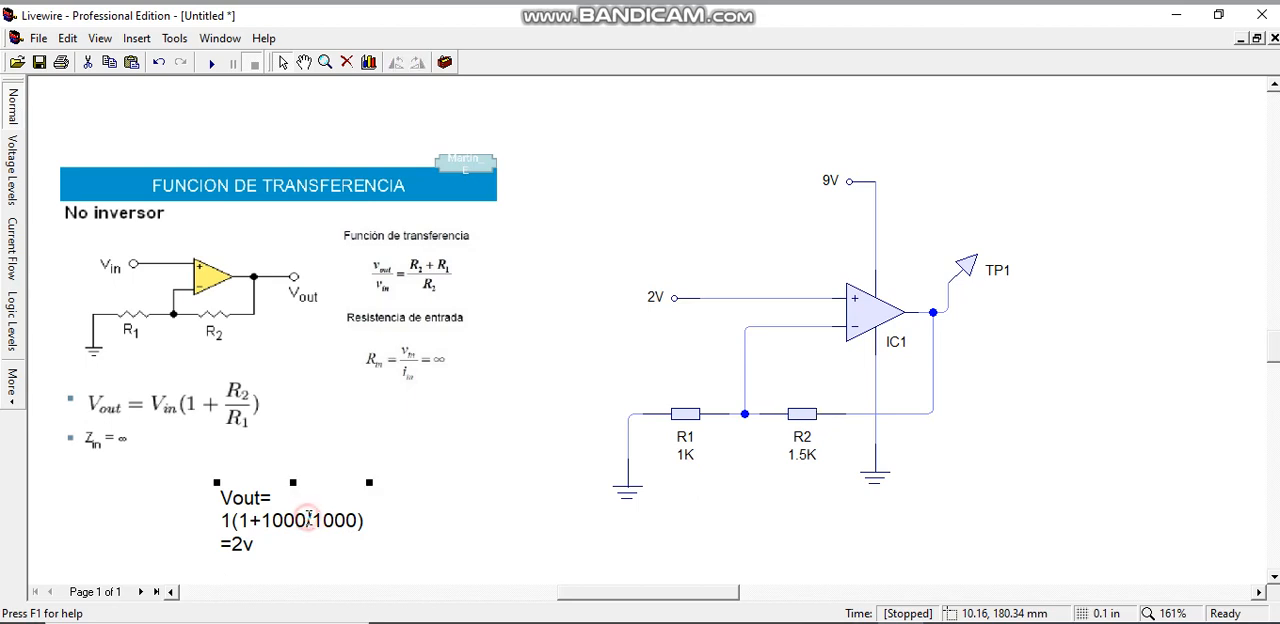
click(310, 518)
key(BackSpace)
key(BackSpace)
key(BackSpace)
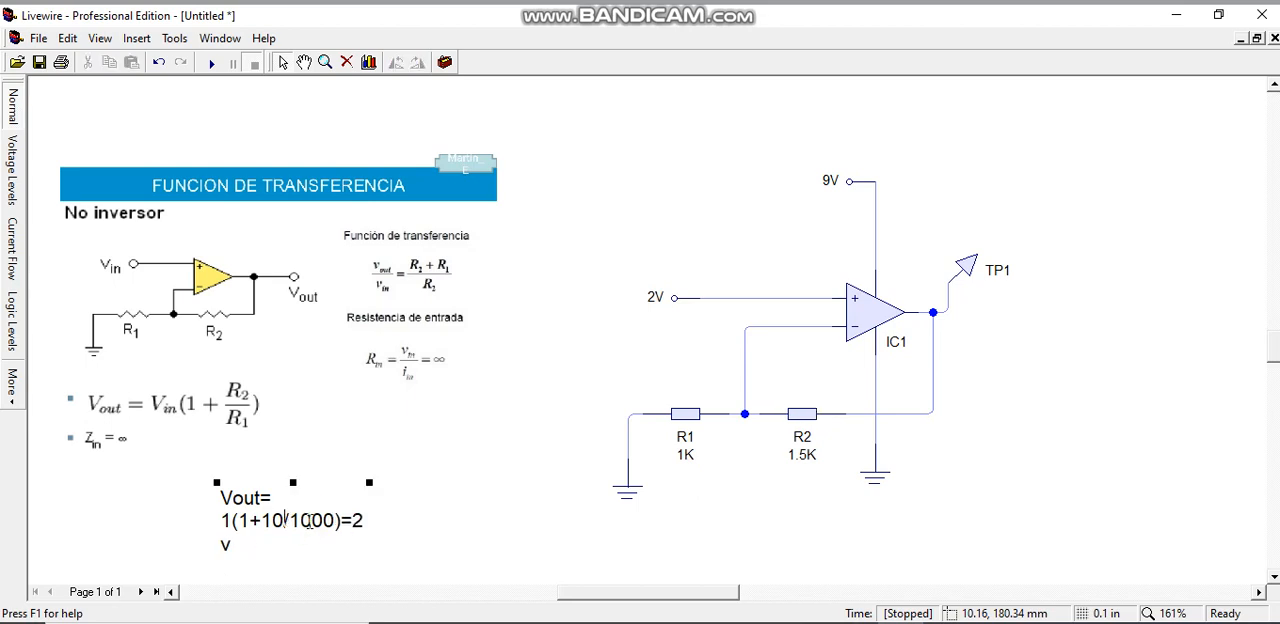
text(500)
triple_click(230, 519)
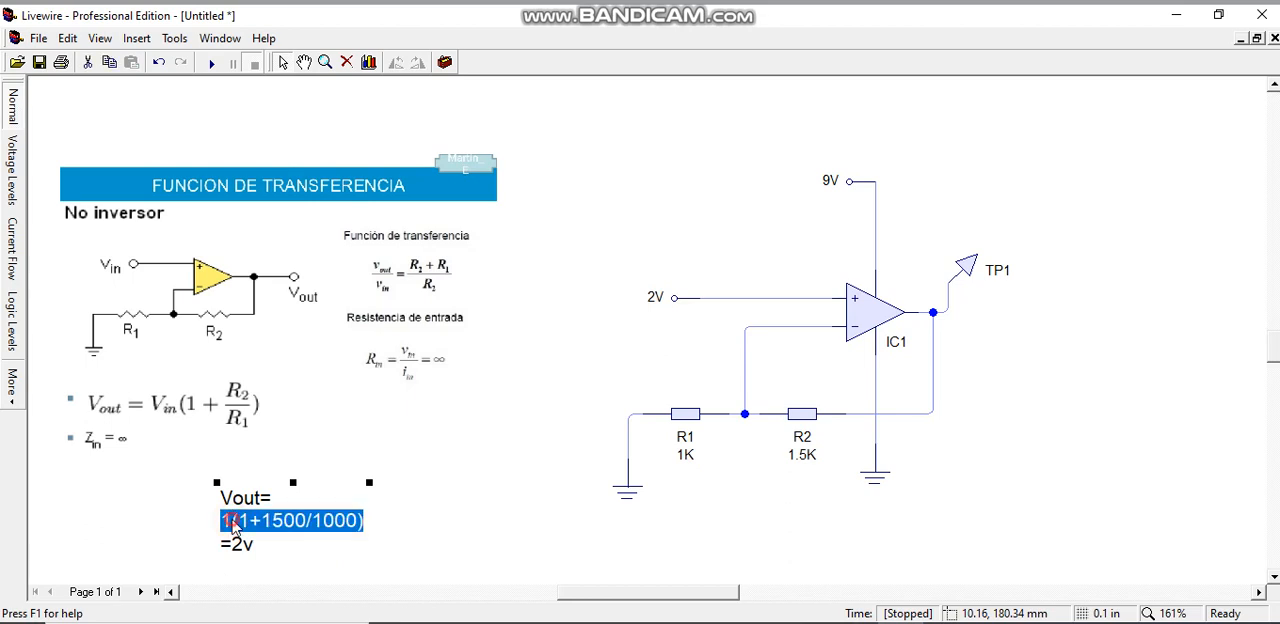
click(229, 521)
key(BackSpace)
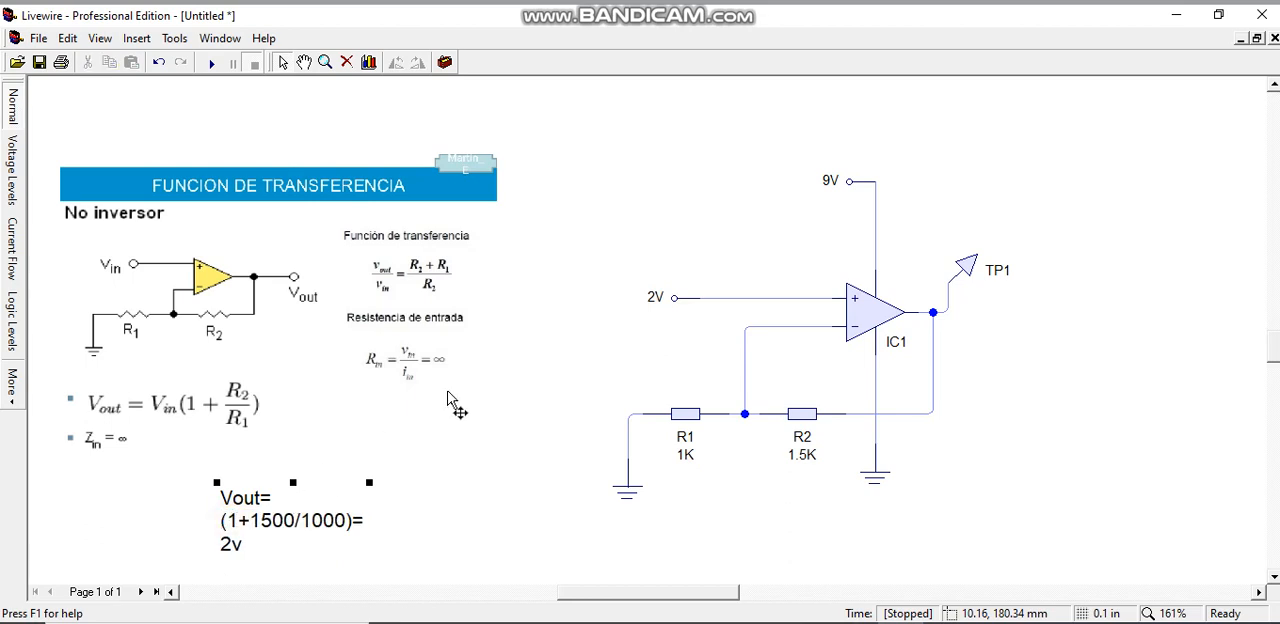
text(2)
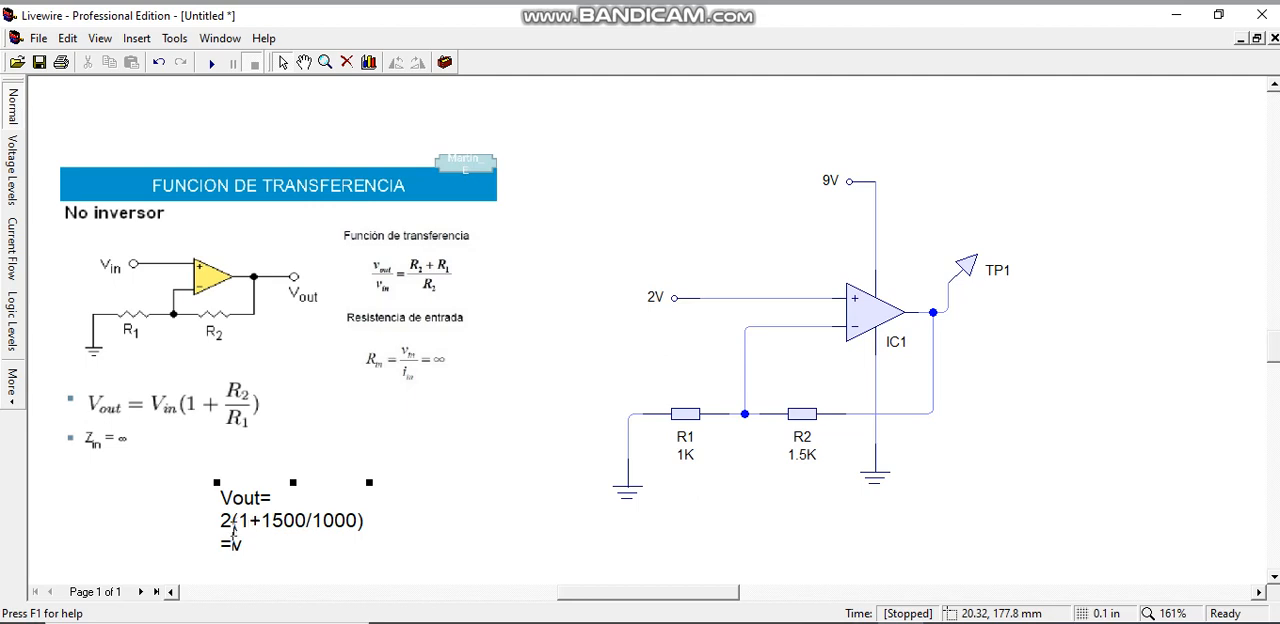
text(5)
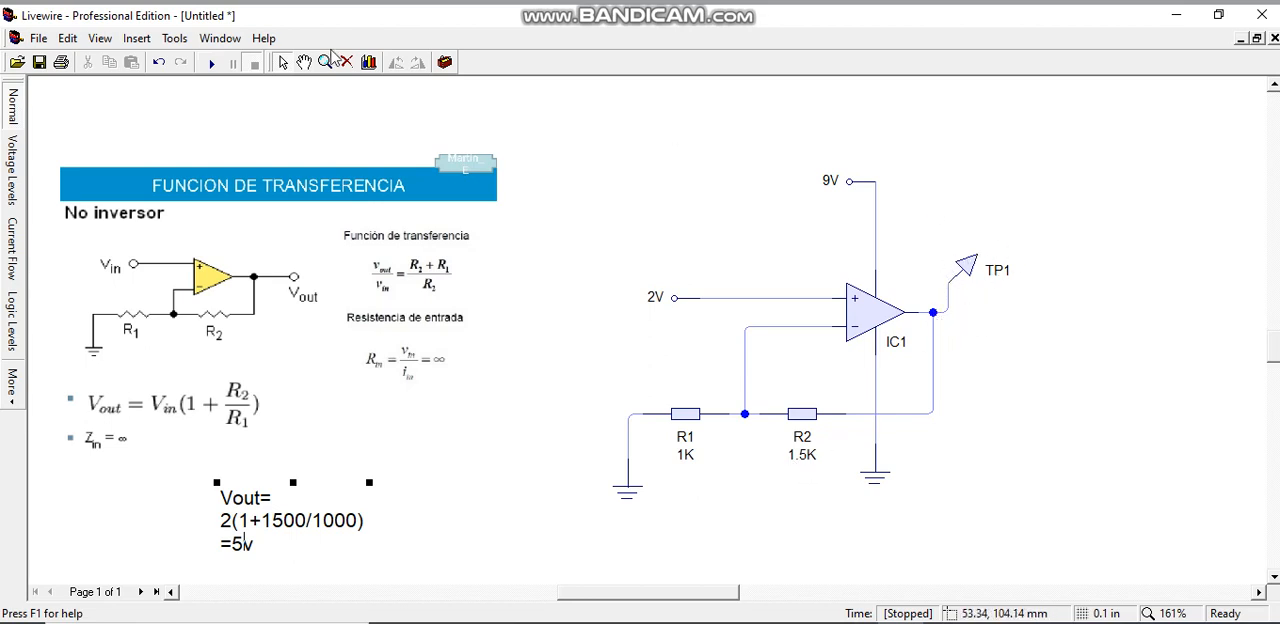
Simulate the circuit with the changed input and R2, compare TP1's output voltage with the calculation, and stop the simulation
click(211, 63)
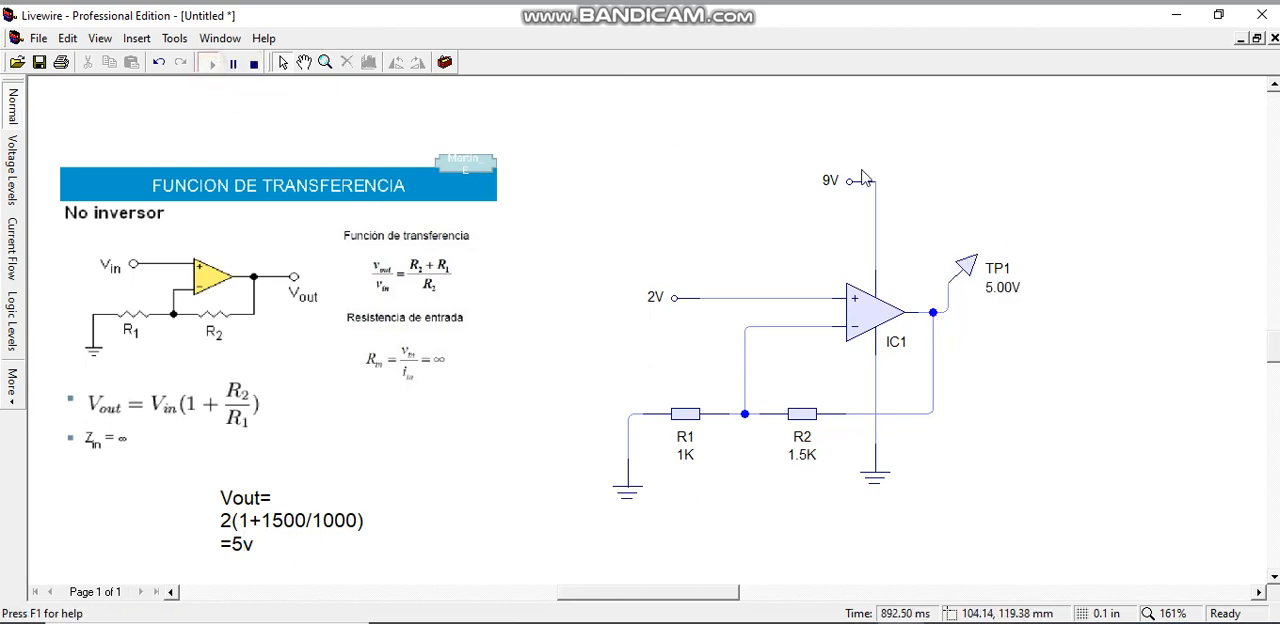
click(1004, 288)
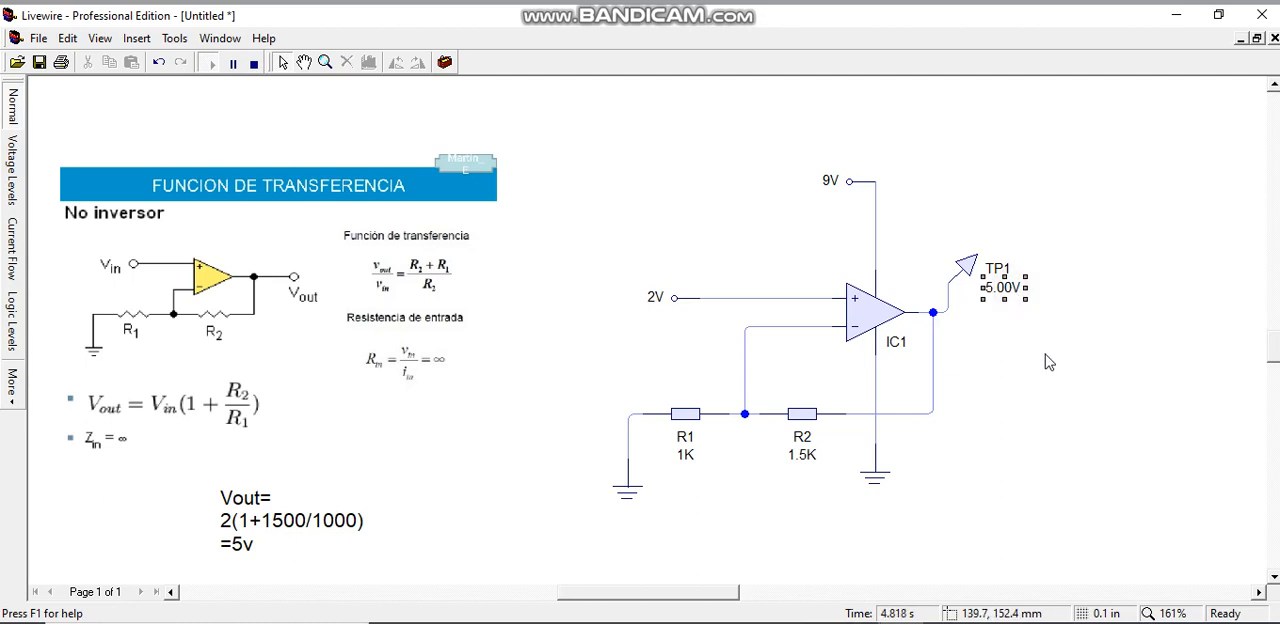
click(1006, 221)
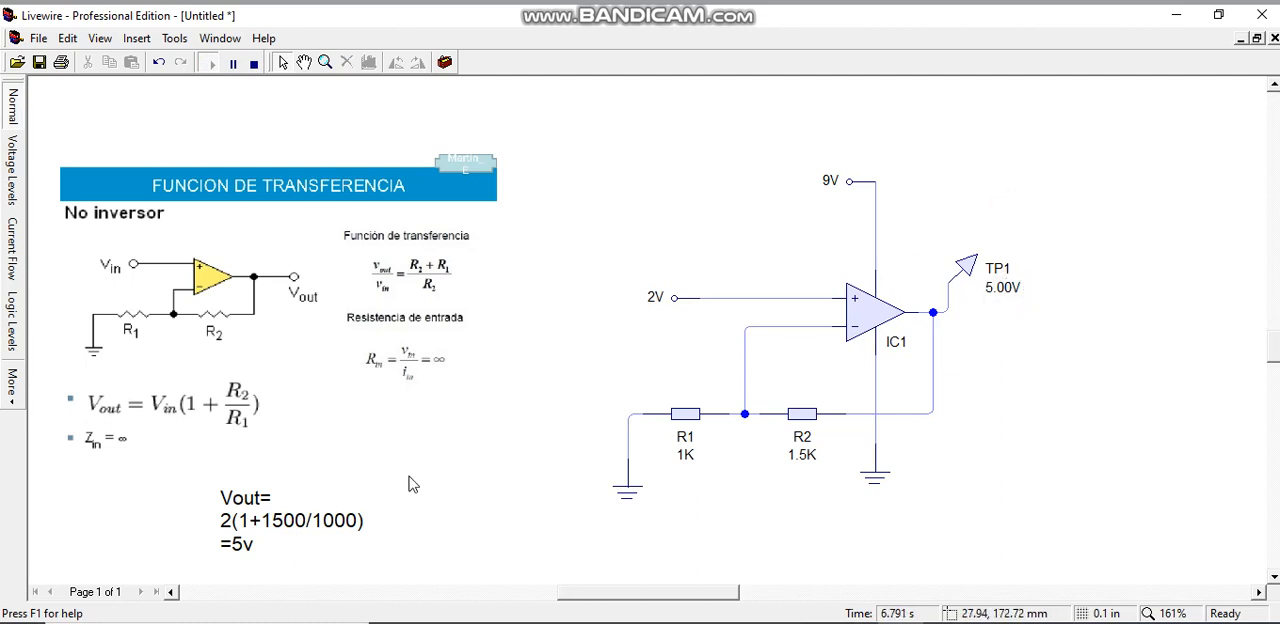
click(993, 290)
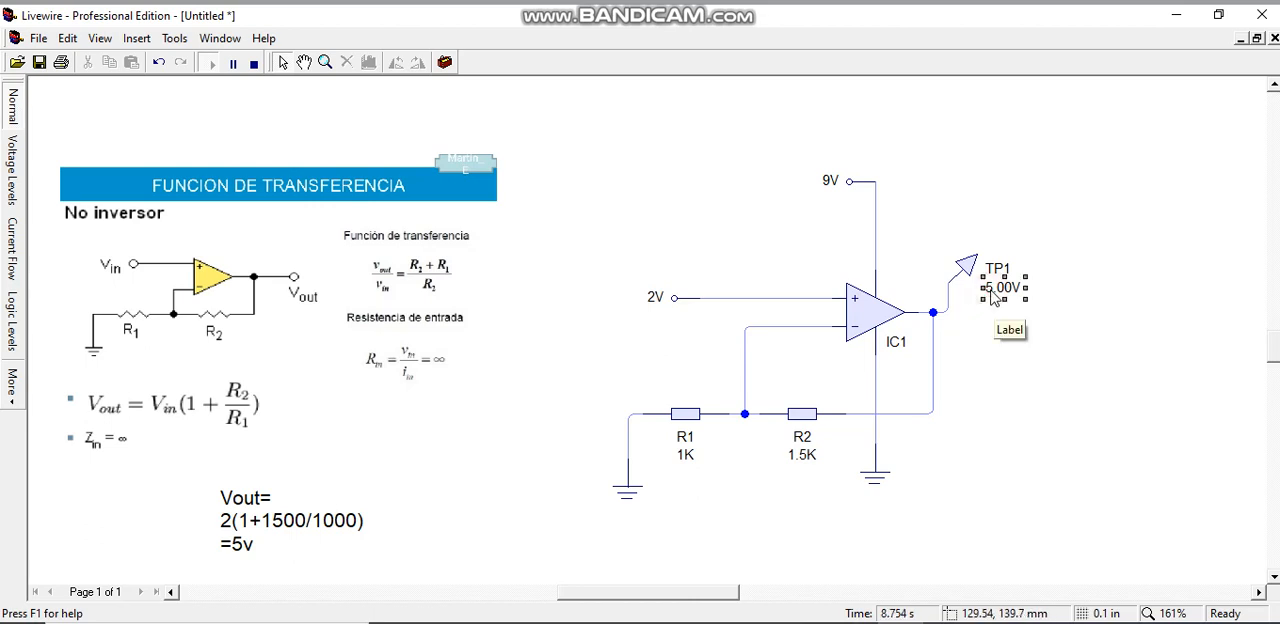
click(254, 62)
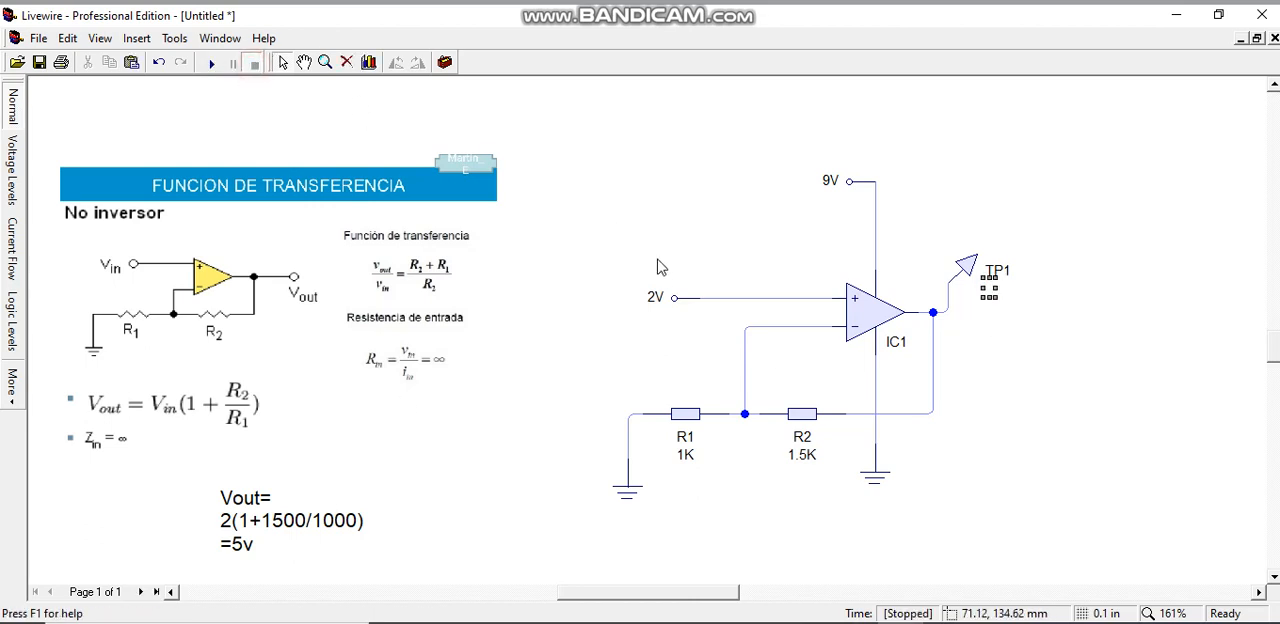
Set the input voltage rail's value to 7 V and resistor R2's value to 1 K
double_click(665, 296)
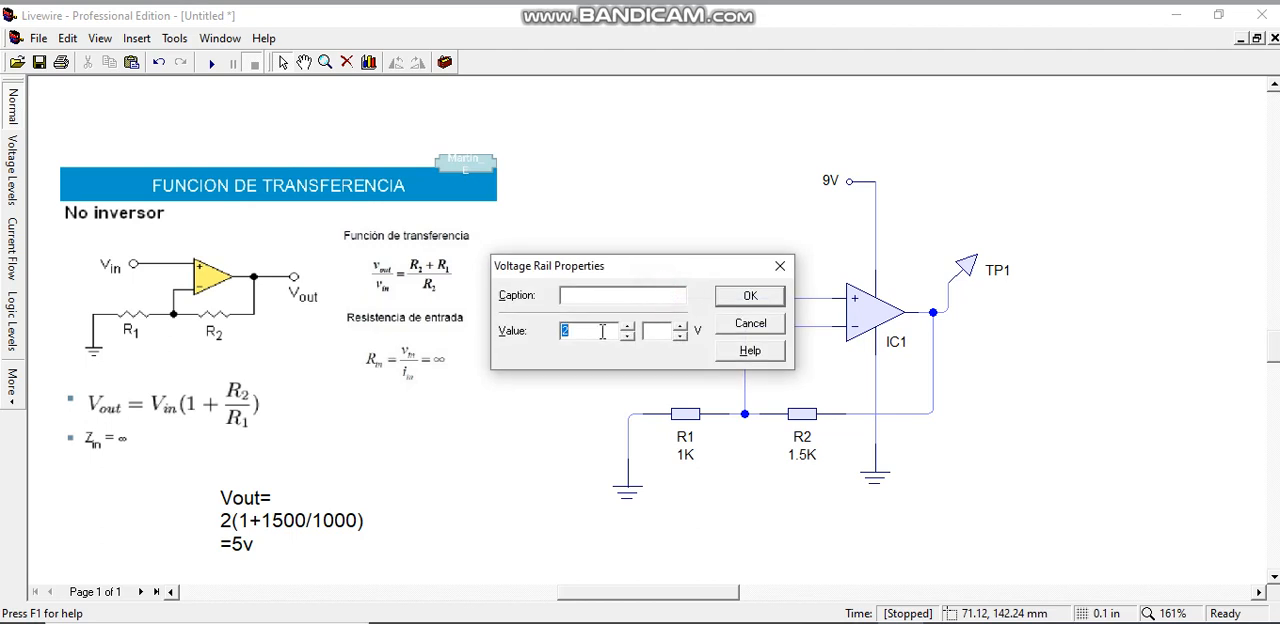
text(7)
click(765, 296)
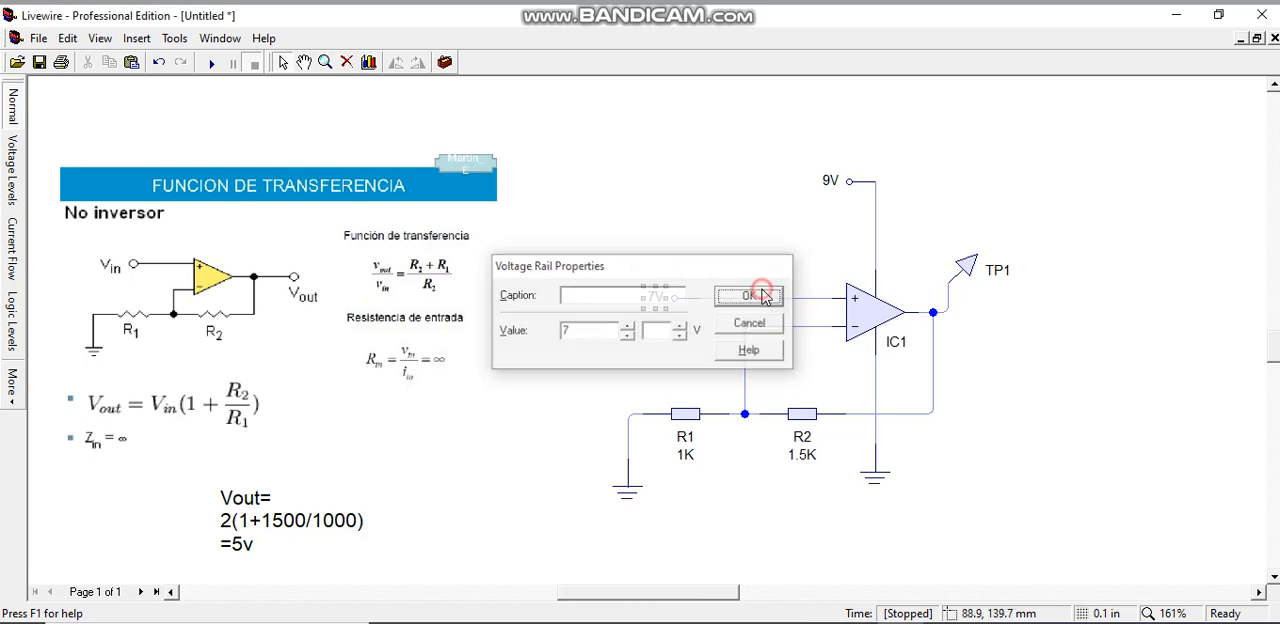
click(813, 414)
double_click(813, 414)
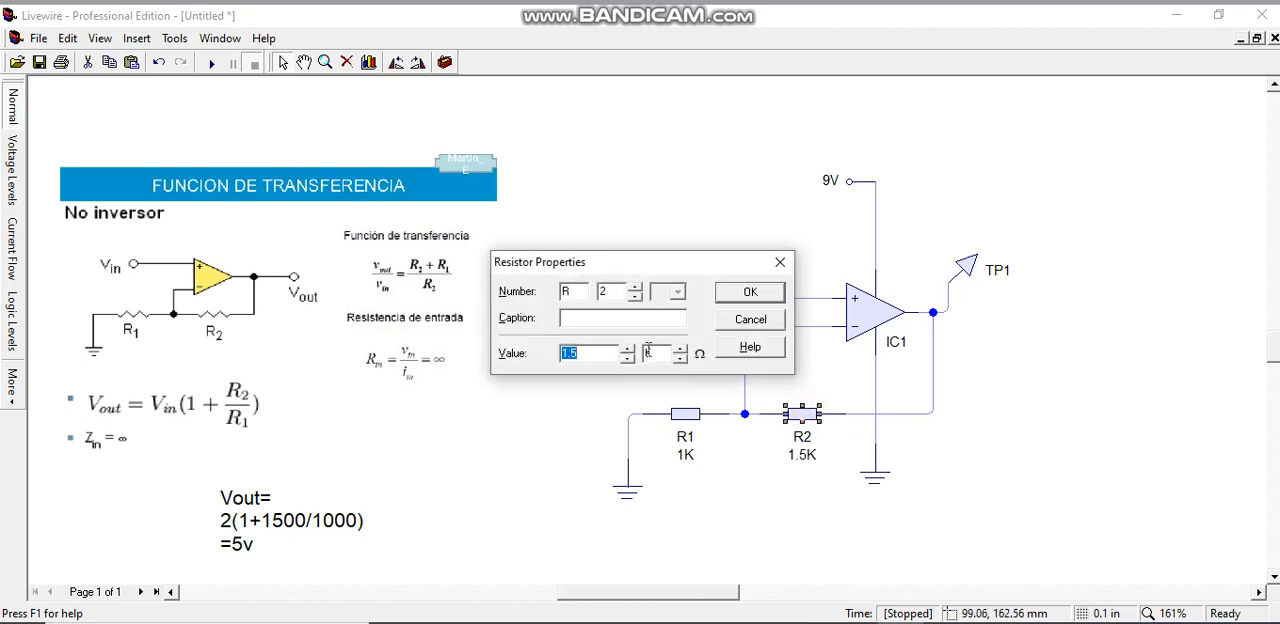
text(1)
click(752, 292)
Update the calculation in the text box to "Vout= 7(1+1000/1000)=14v"
click(232, 519)
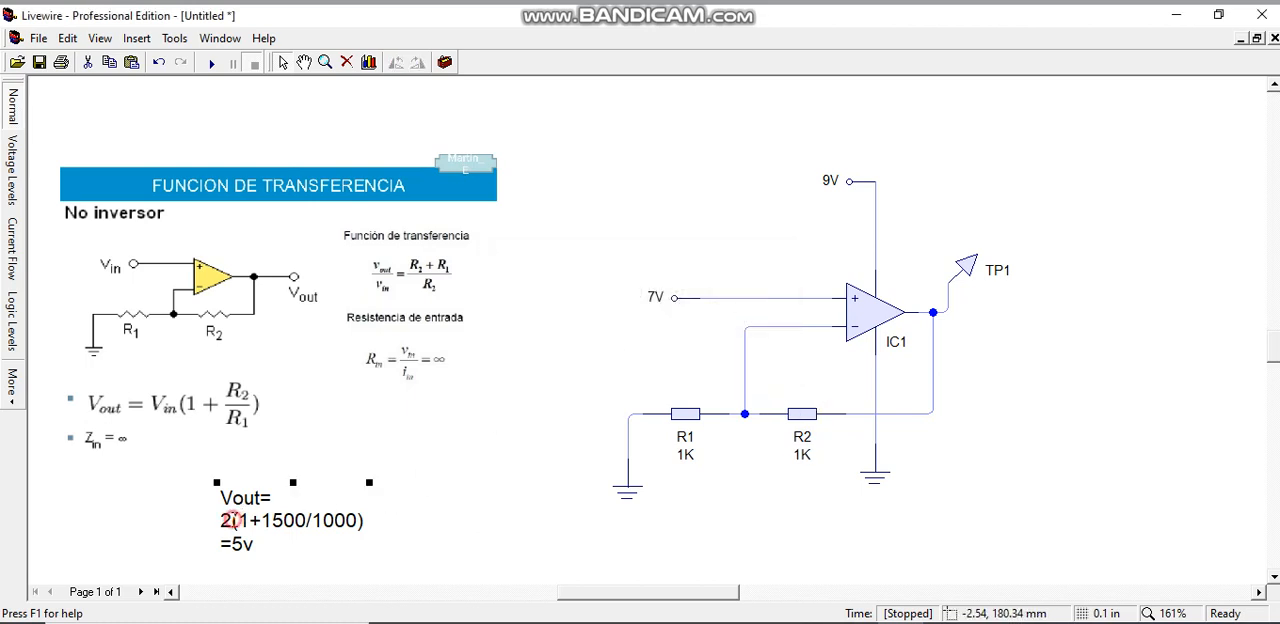
key(Delete)
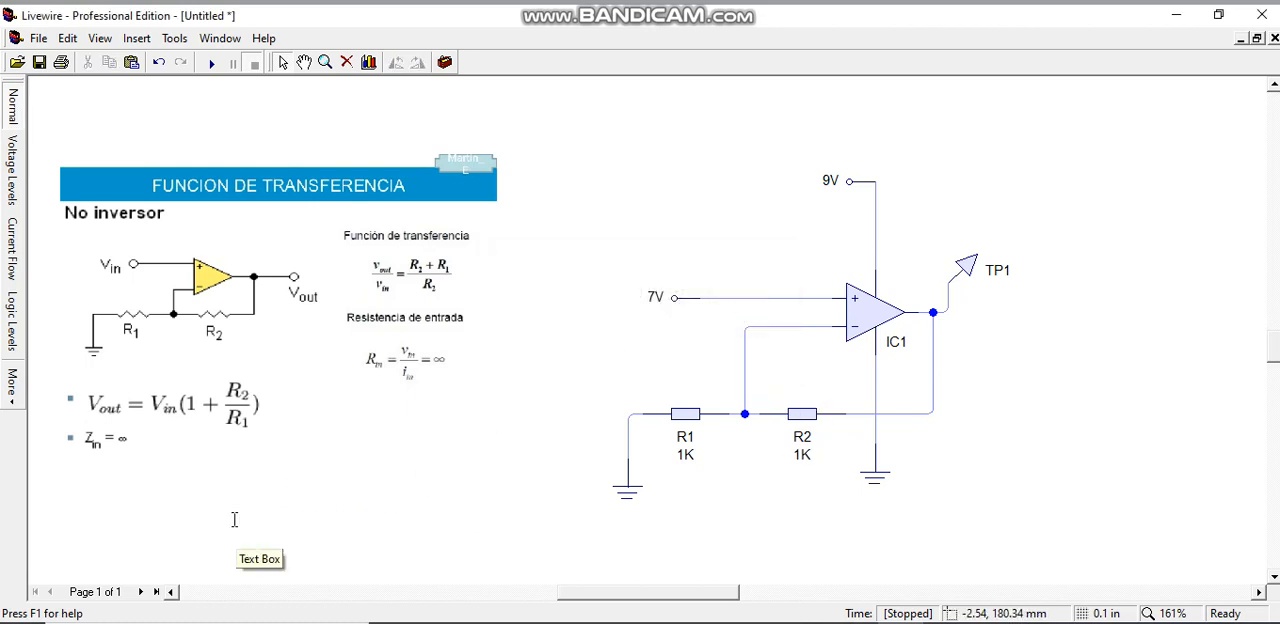
key(ctrl+z)
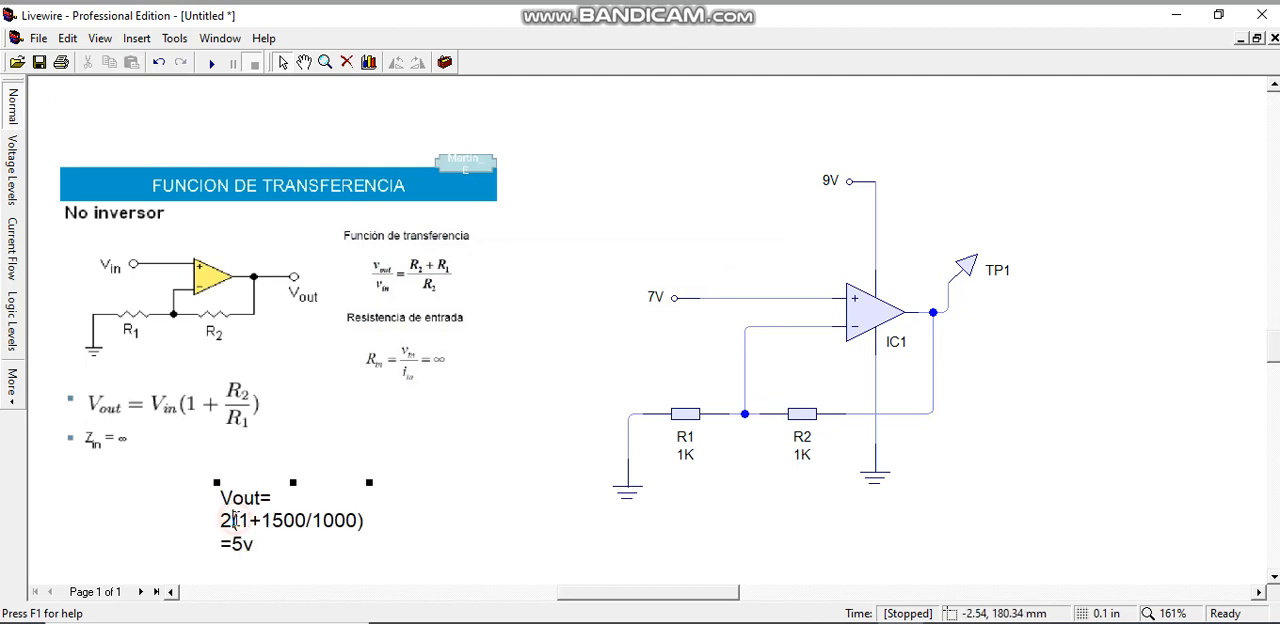
click(305, 513)
key(BackSpace)
key(BackSpace)
text(00)
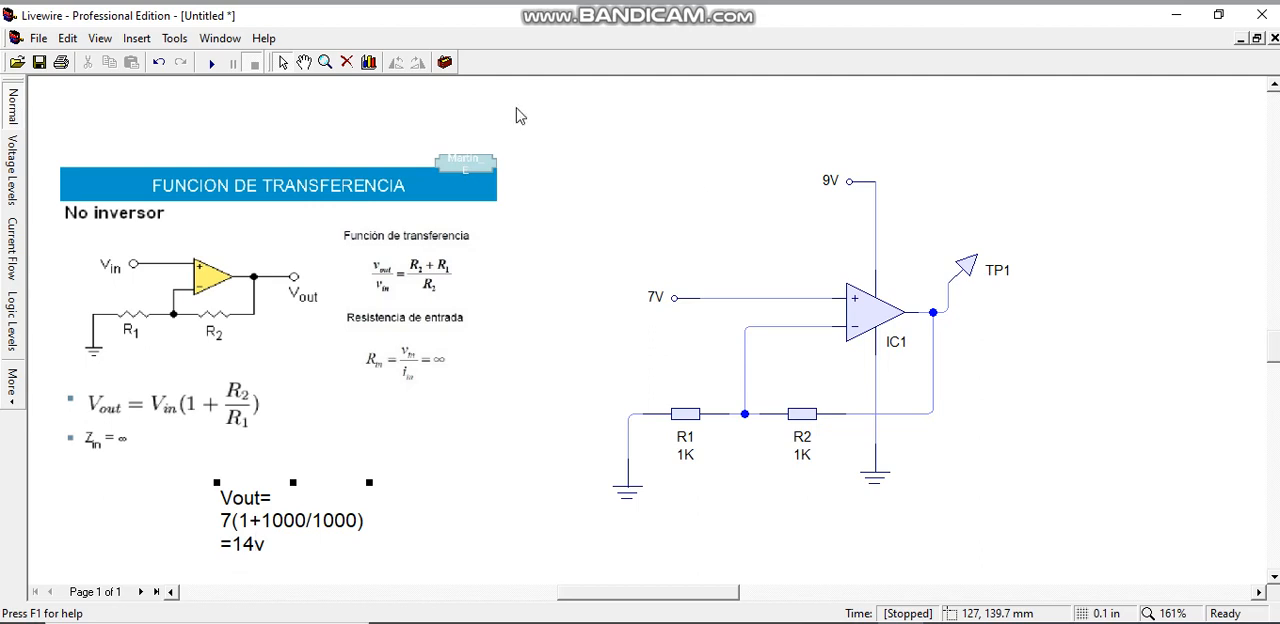
With the simulation running, set the op-amp's supply rail to 20 V and check the output voltage at TP1
click(213, 64)
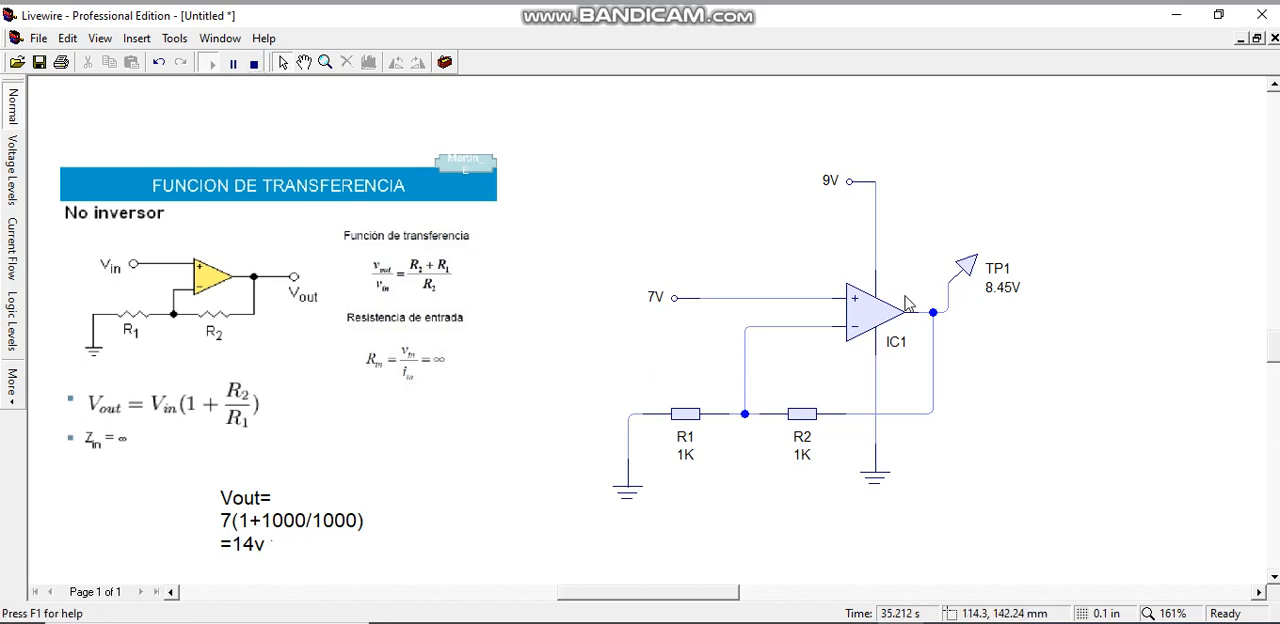
double_click(849, 181)
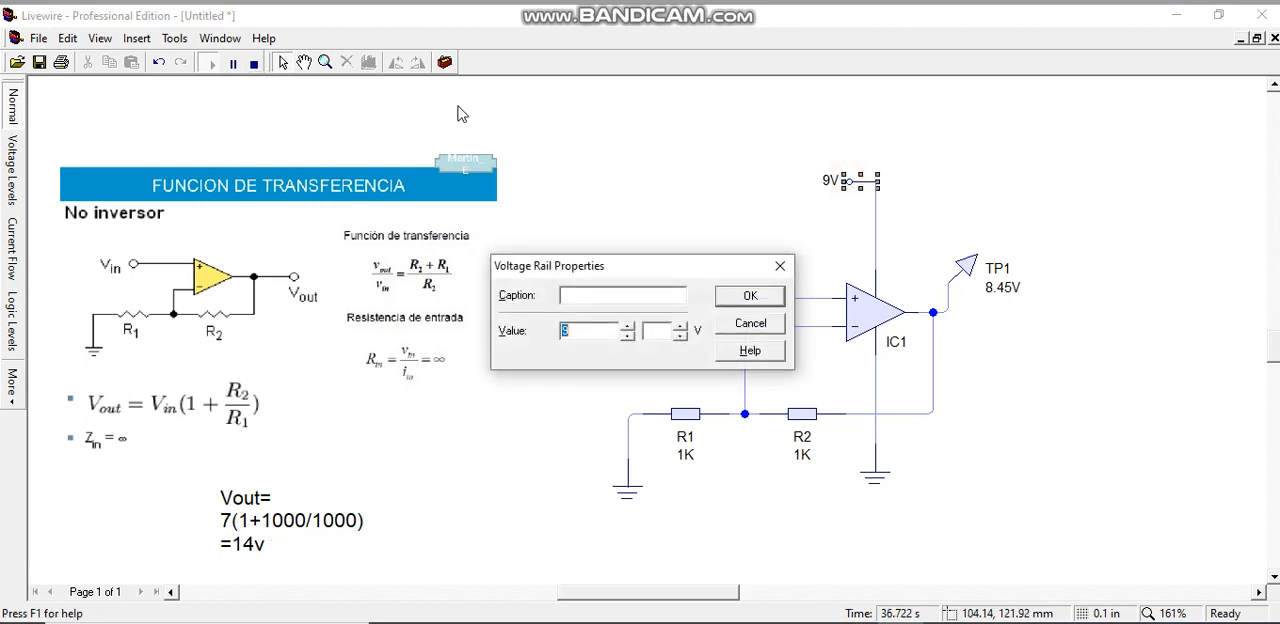
text(20)
click(772, 300)
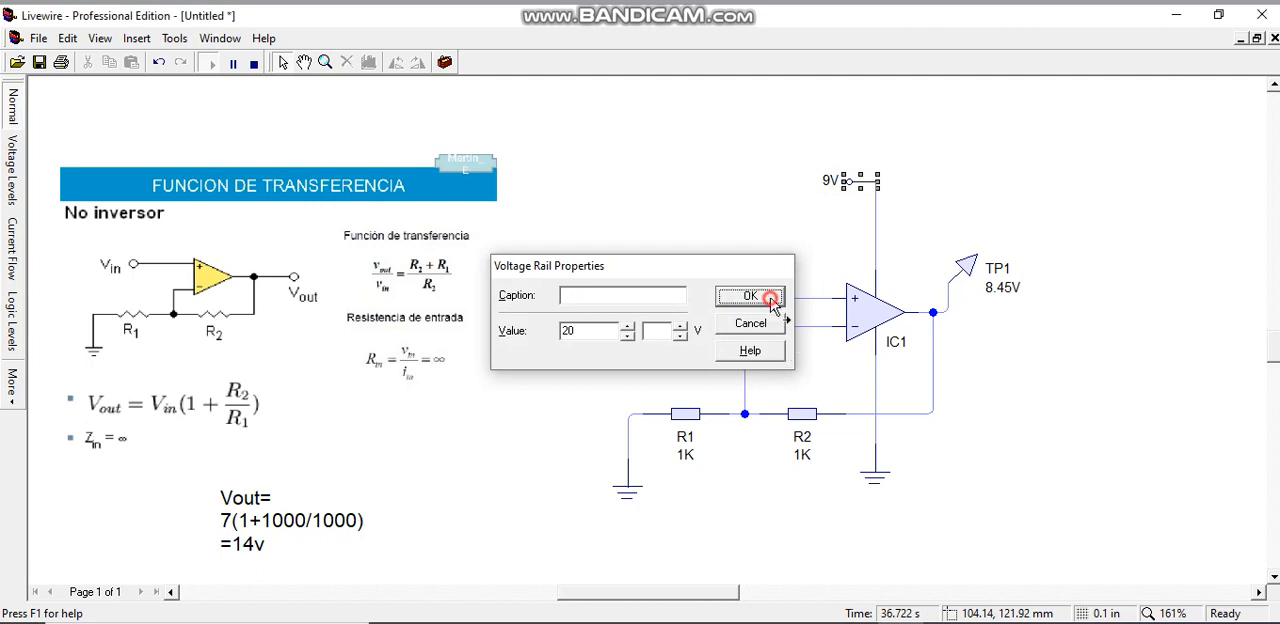
click(1005, 294)
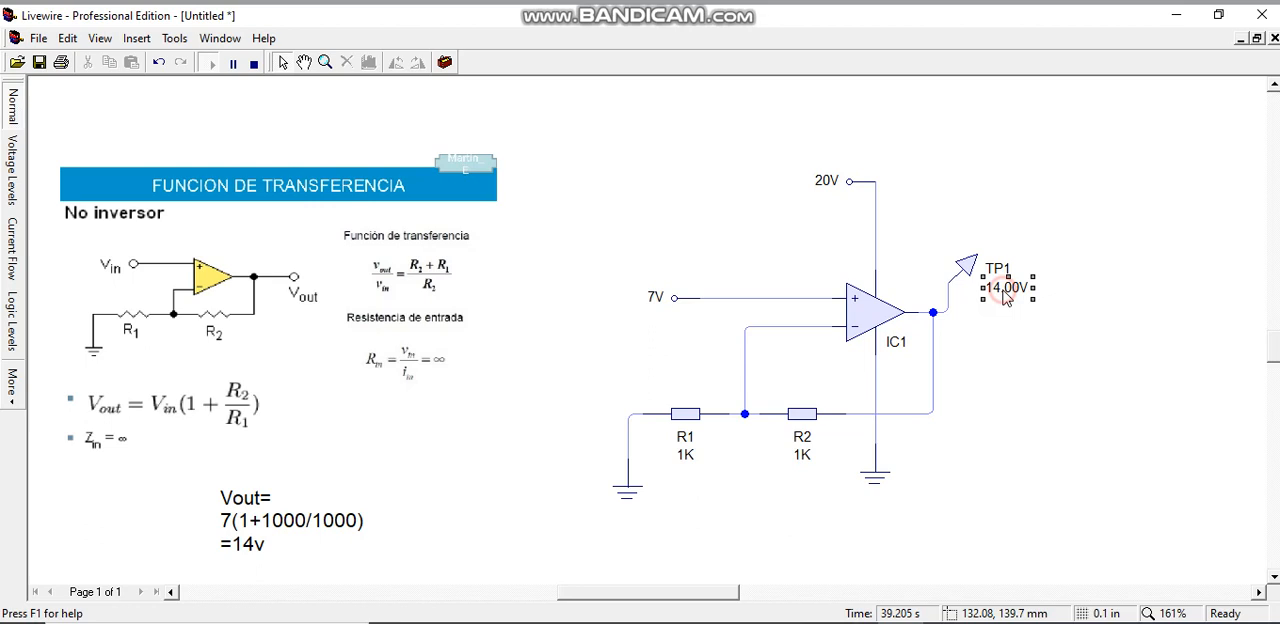
click(1022, 360)
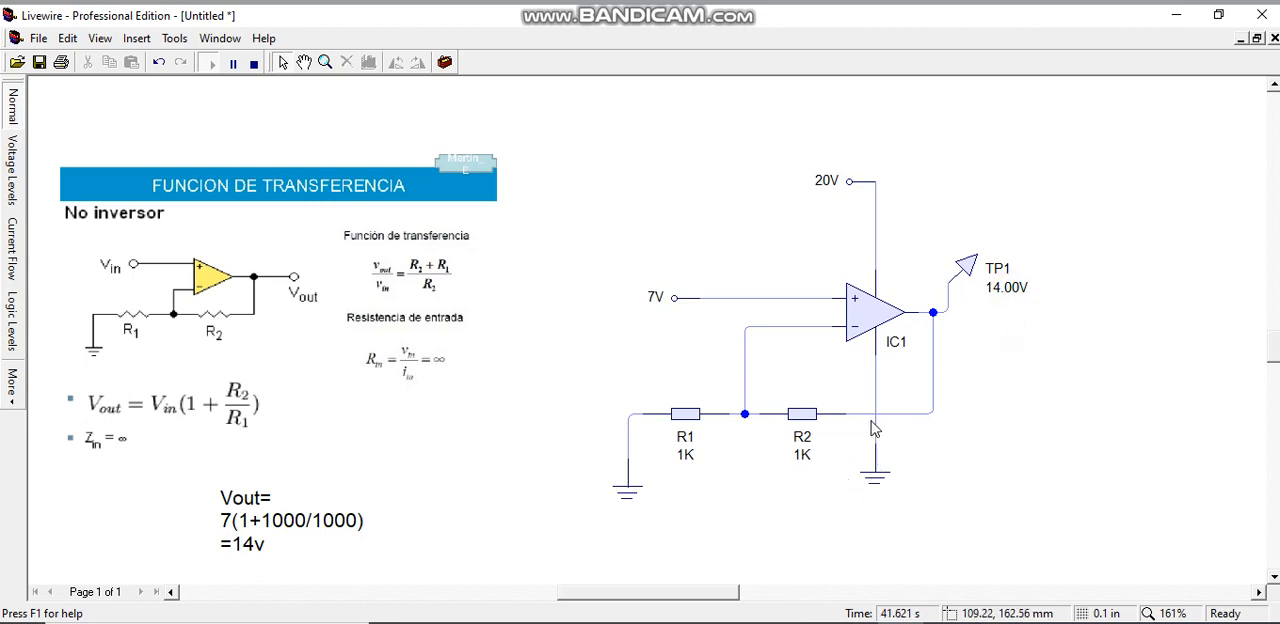